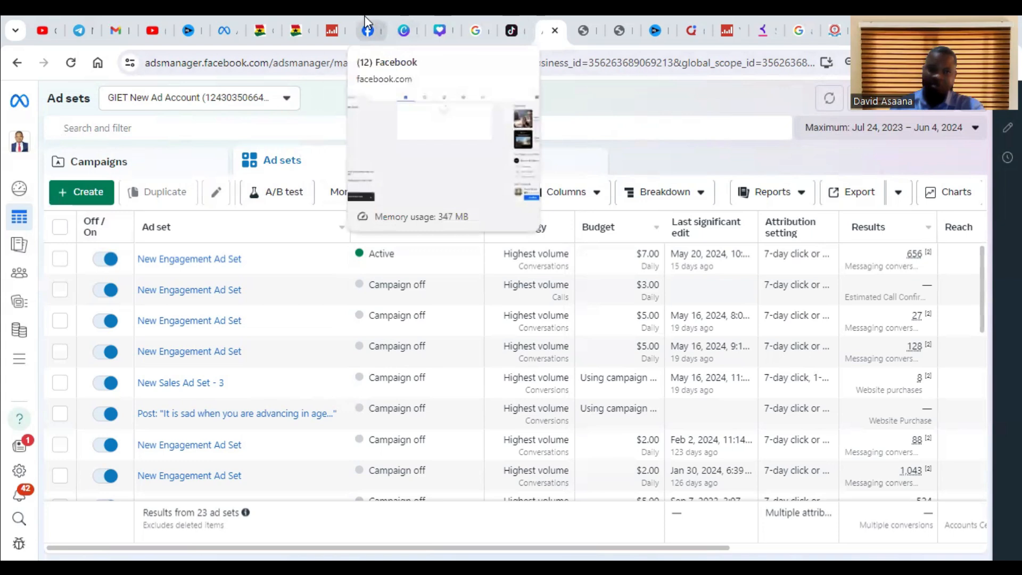
# Step: Check where Ads Manager is listed in the expanded Facebook home page shortcuts and return to the Ads Manager page
pyautogui.click(367, 30)
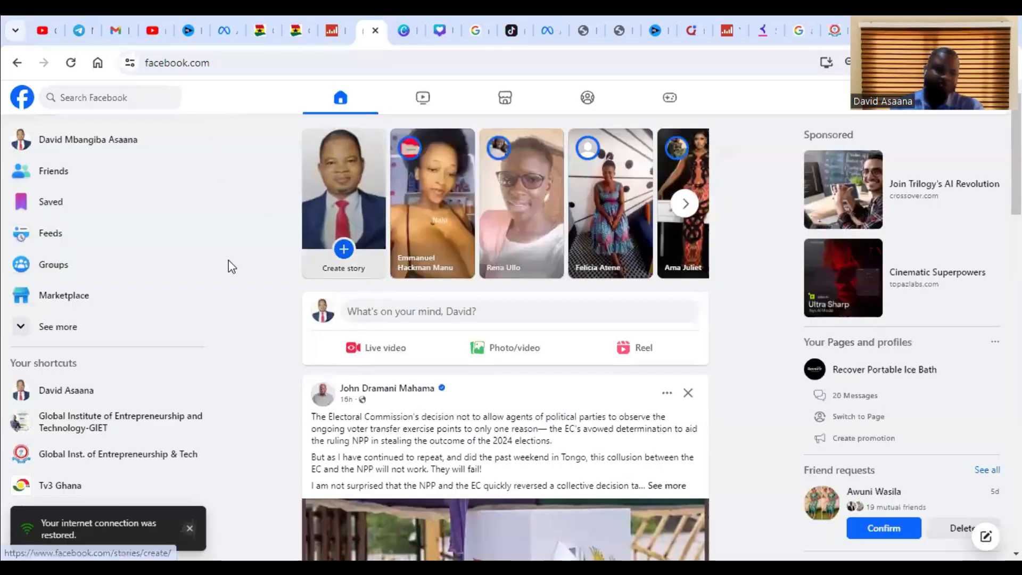
pyautogui.click(56, 339)
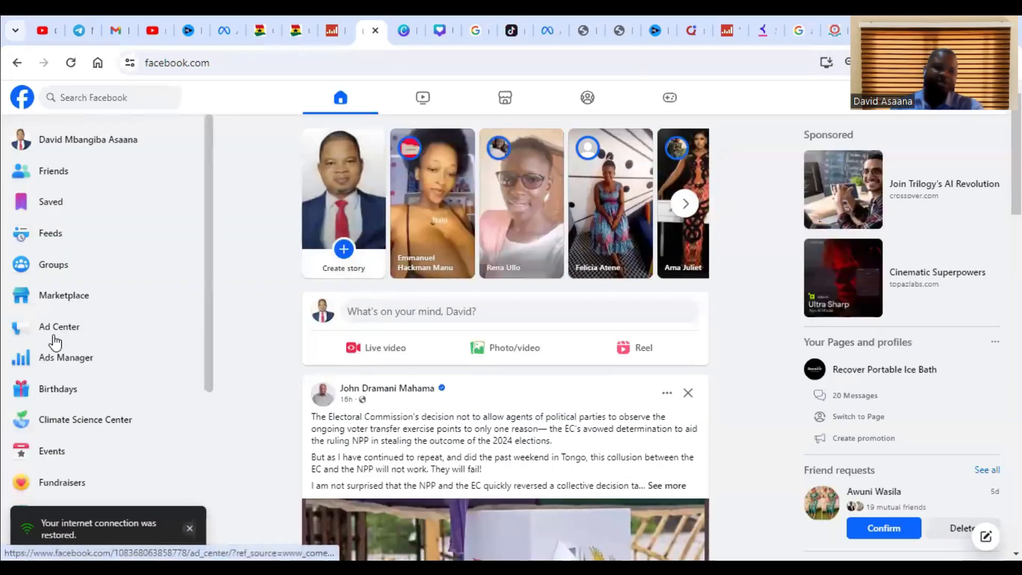
pyautogui.click(545, 17)
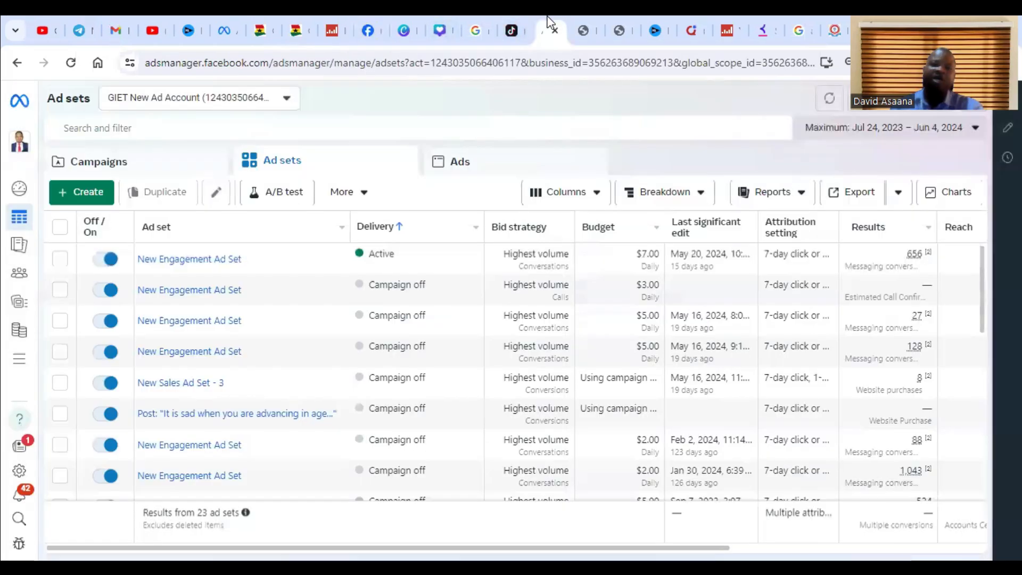
# Step: Create a campaign with the Sales objective and manual setup, and continue past its default campaign settings to the ad set
pyautogui.click(88, 191)
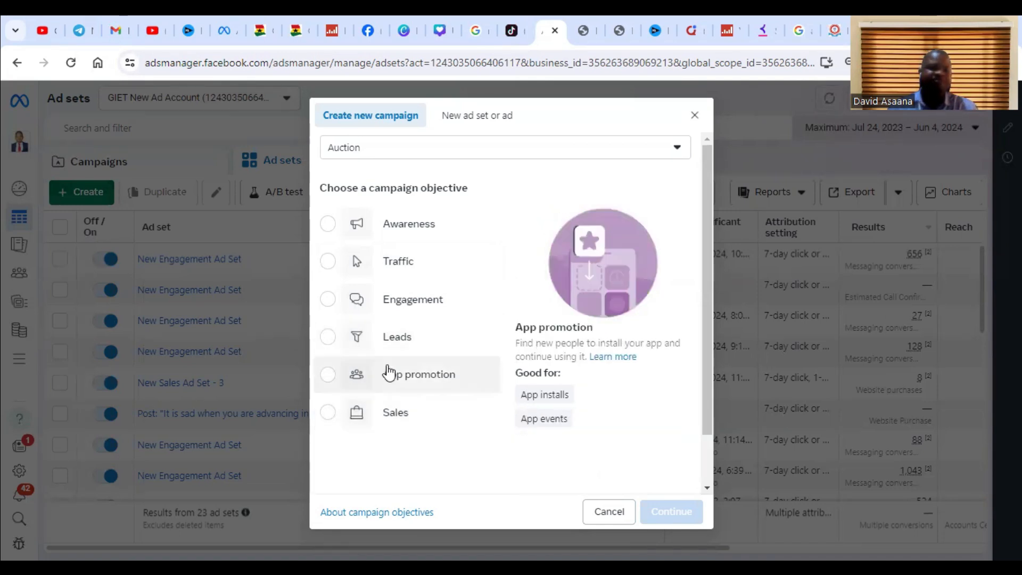
pyautogui.click(328, 412)
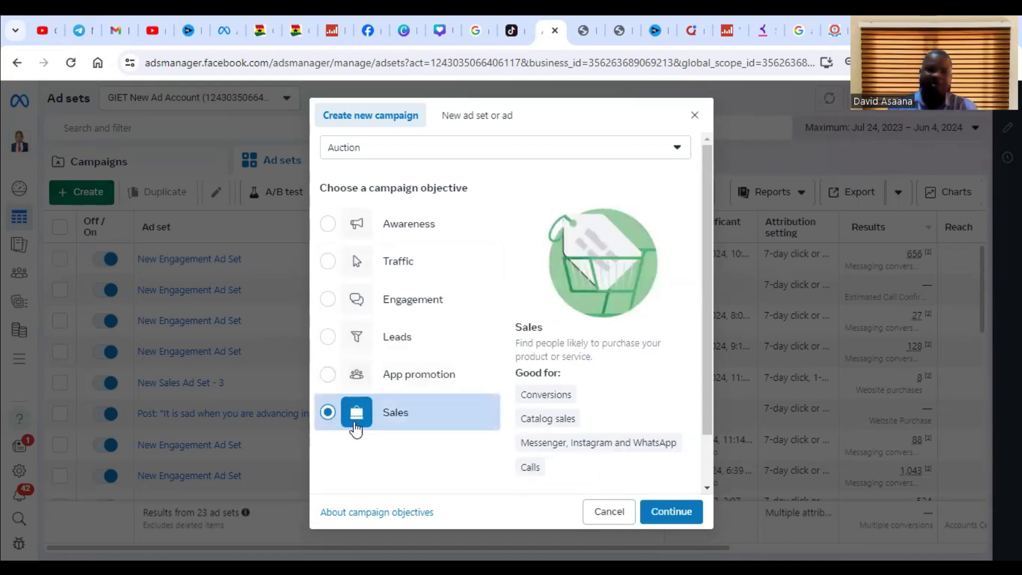
pyautogui.click(658, 514)
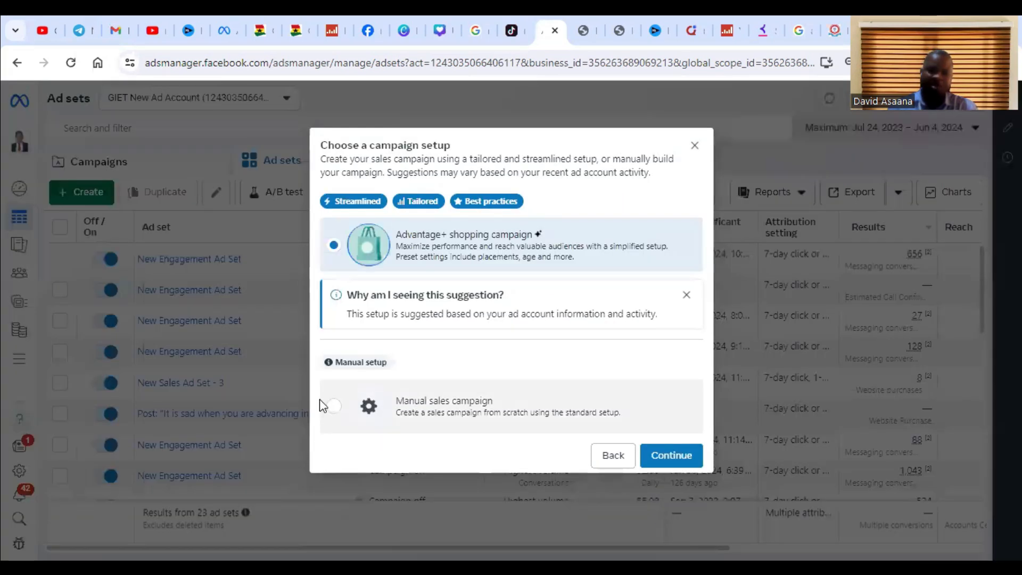
pyautogui.click(335, 408)
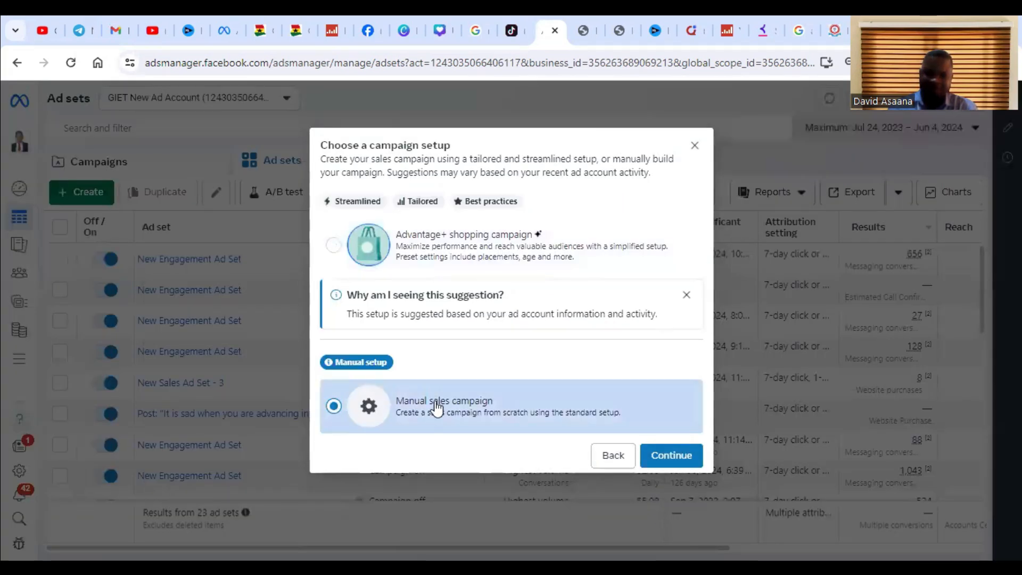
pyautogui.click(673, 456)
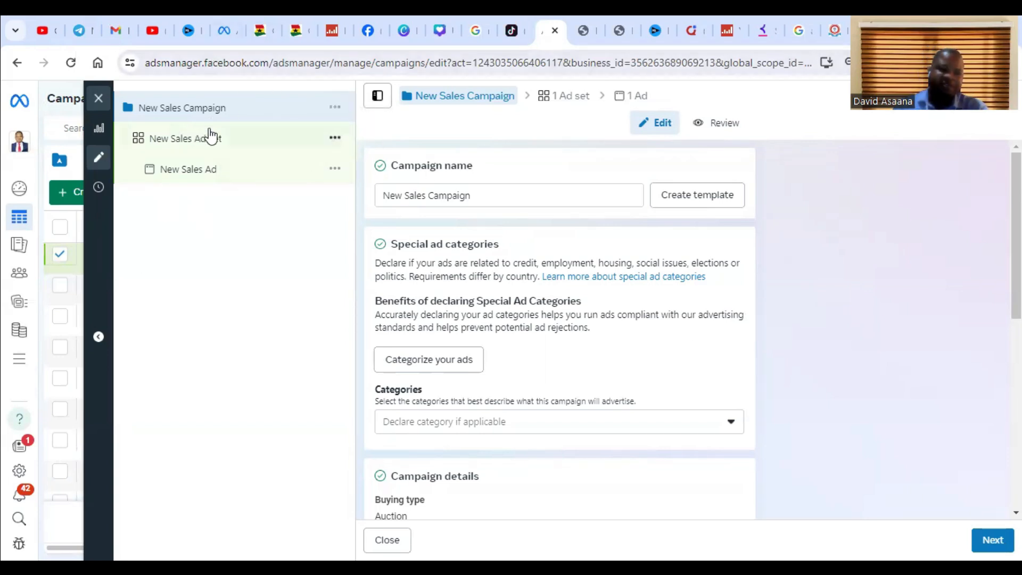
pyautogui.scroll(-10, 558, 218)
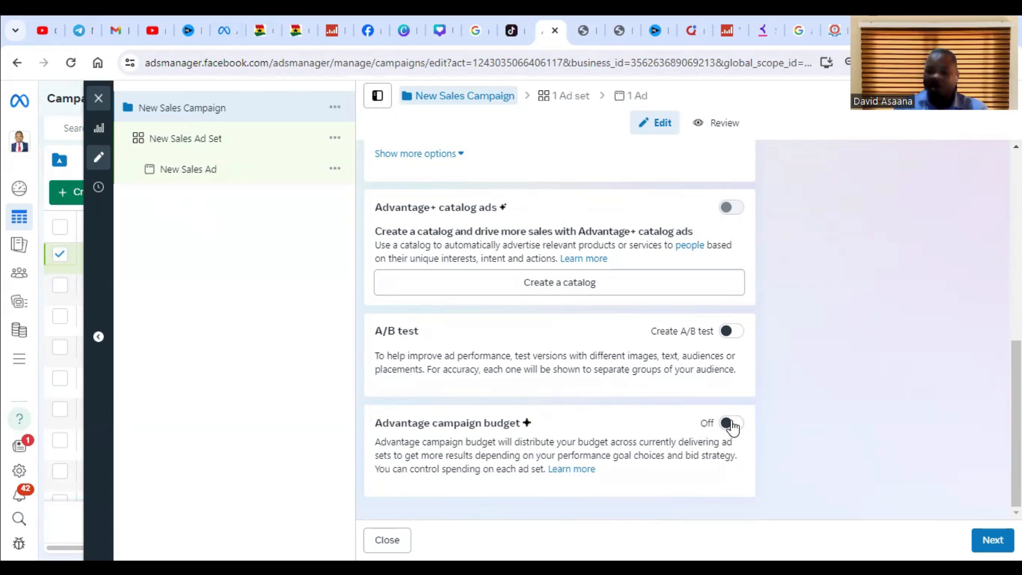
pyautogui.click(993, 539)
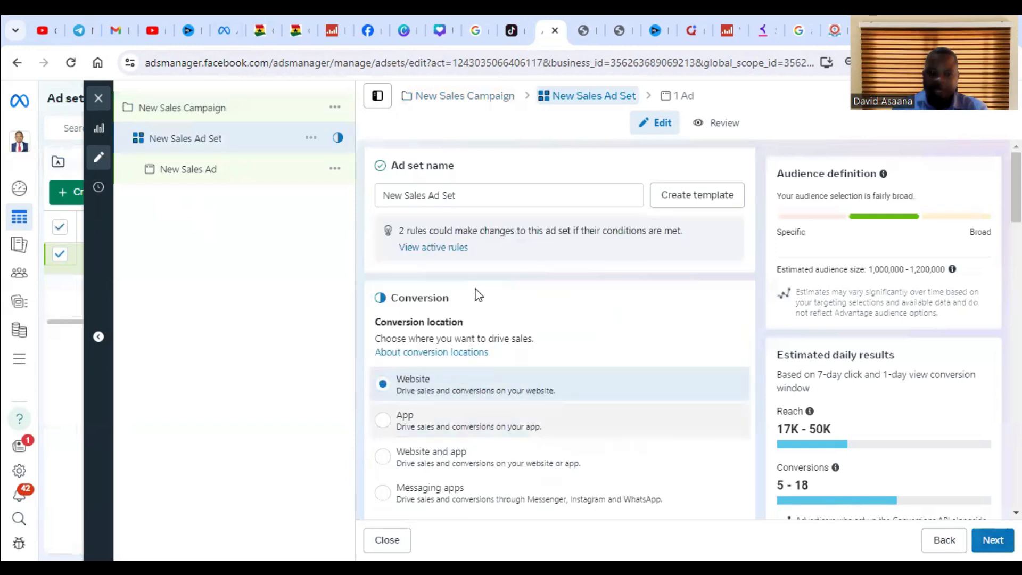
# Step: Keep the Website conversion location and the Selar 2 pixel, and set the ad set's conversion event to Purchase
pyautogui.scroll(-2, 471, 282)
pyautogui.scroll(-3, 468, 269)
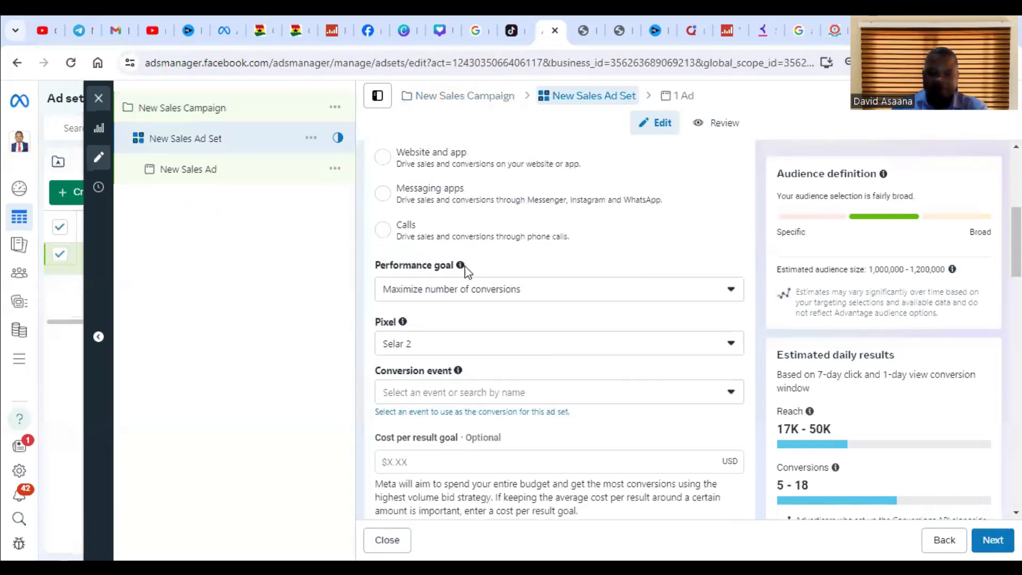
pyautogui.scroll(3, 475, 244)
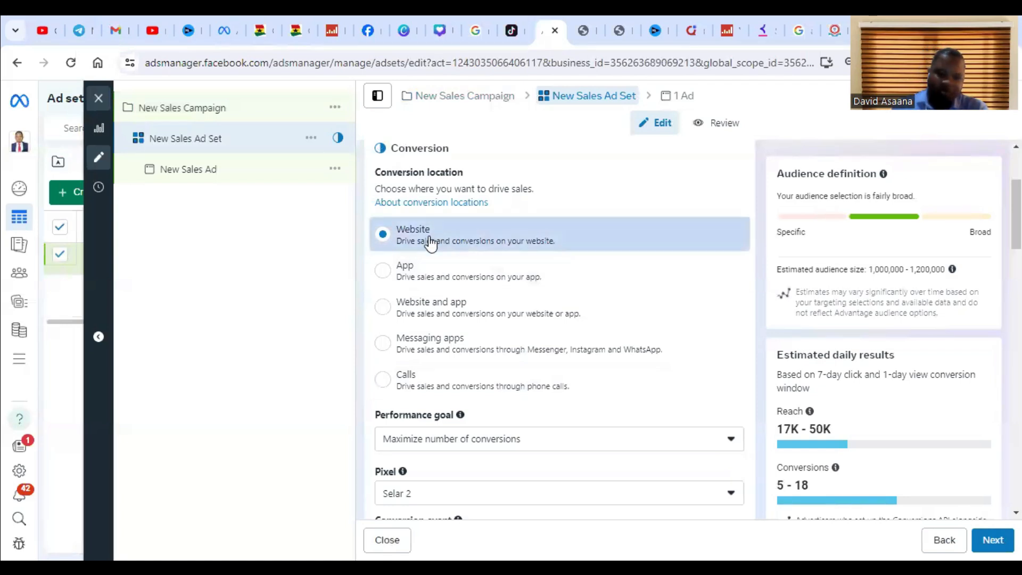
pyautogui.scroll(-1, 462, 351)
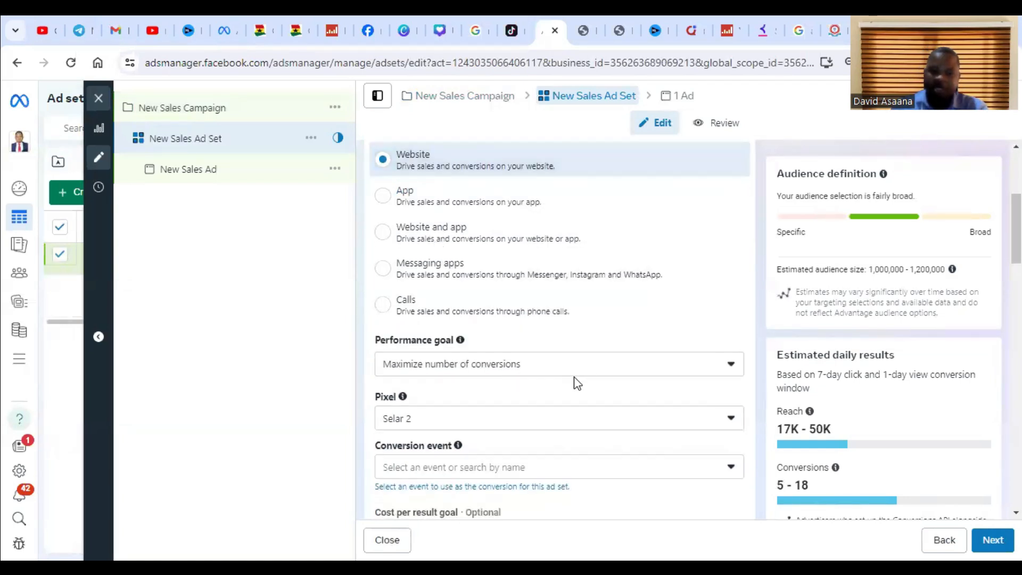
pyautogui.scroll(-1, 466, 396)
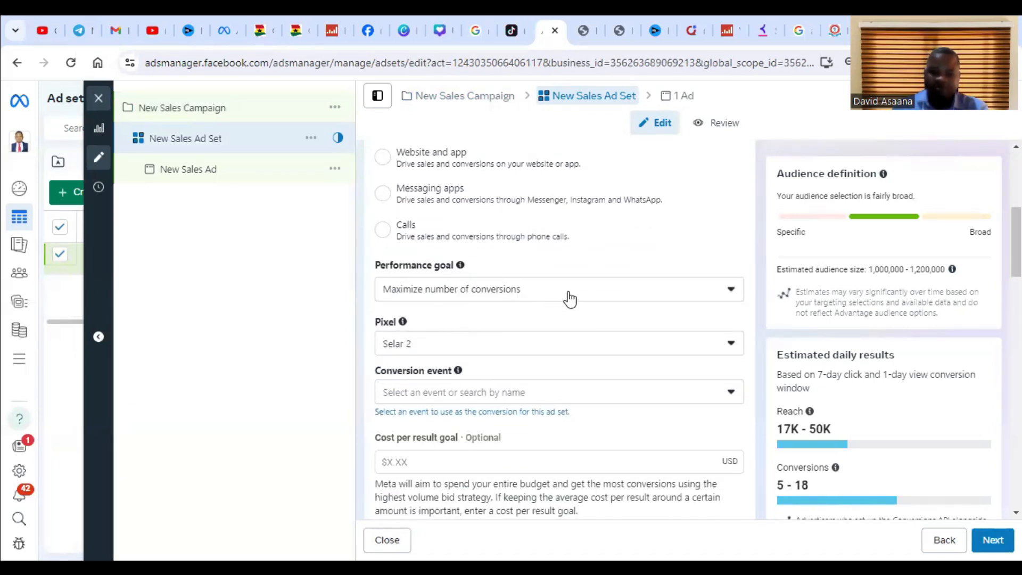
pyautogui.scroll(-1, 479, 281)
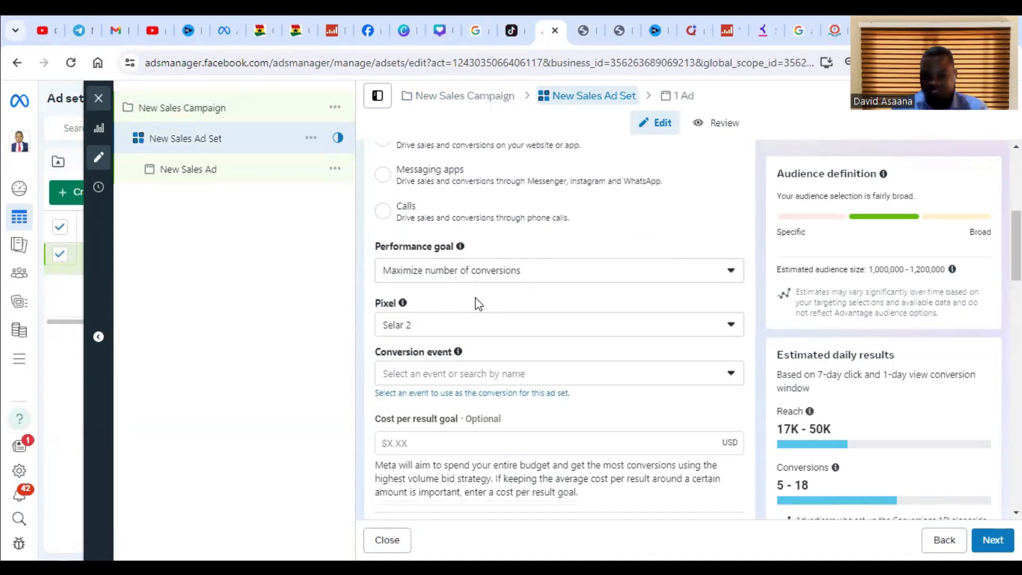
pyautogui.click(454, 270)
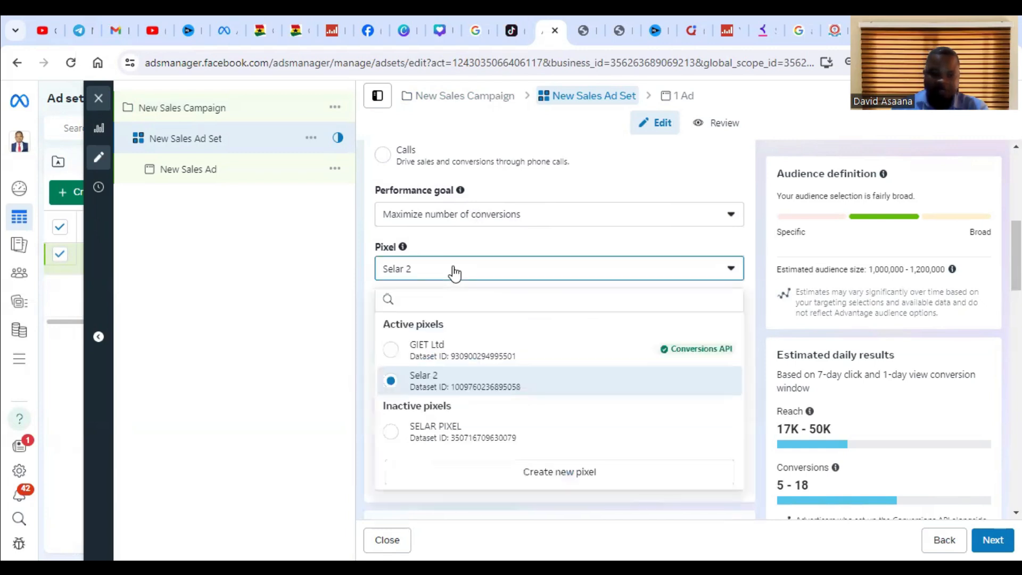
pyautogui.click(307, 279)
pyautogui.click(529, 319)
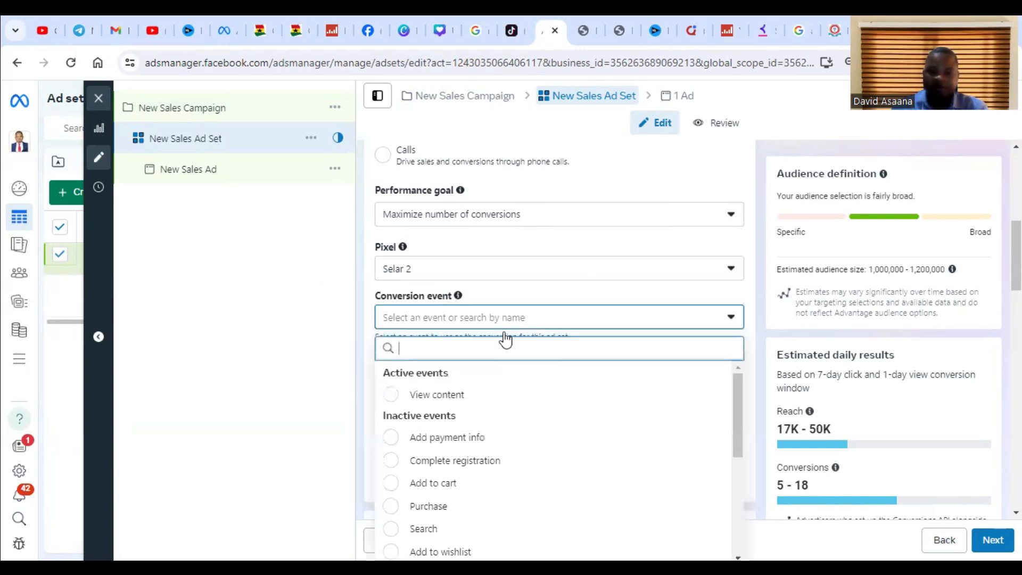
pyautogui.scroll(-1, 476, 429)
pyautogui.click(481, 425)
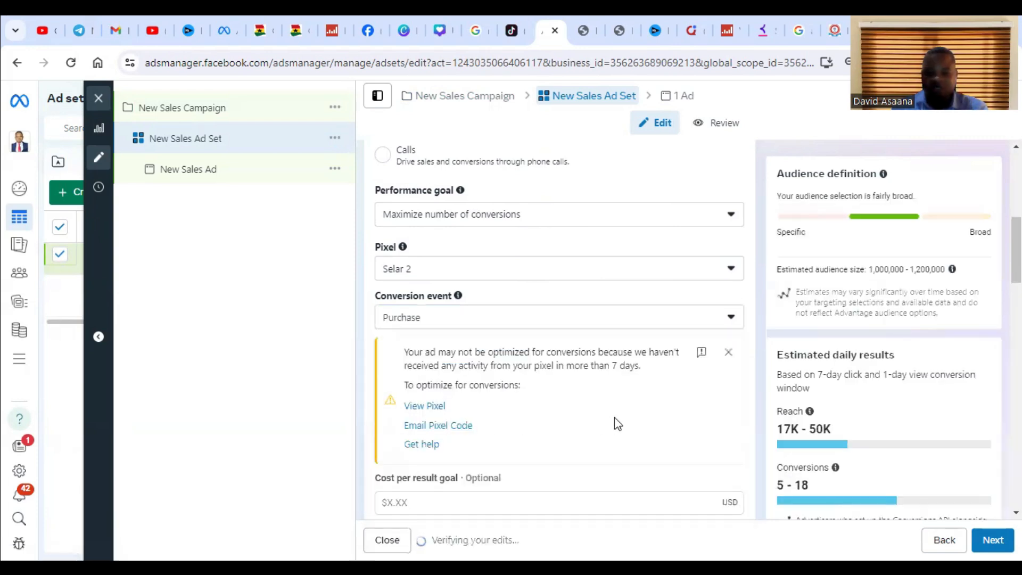
# Step: Set the ad set's daily budget to $5.00
pyautogui.scroll(-3, 530, 336)
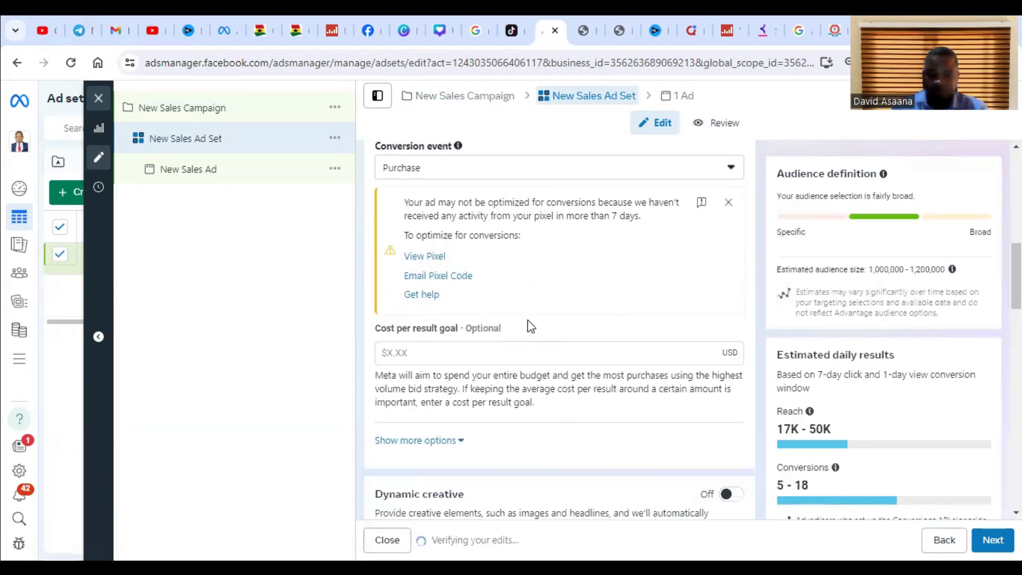
pyautogui.scroll(1, 457, 344)
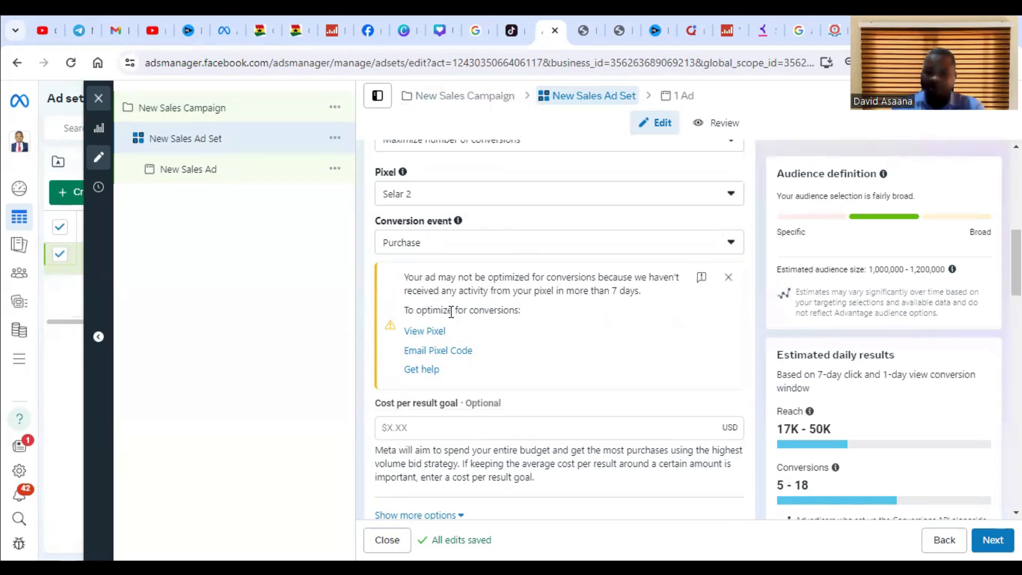
pyautogui.scroll(-8, 452, 312)
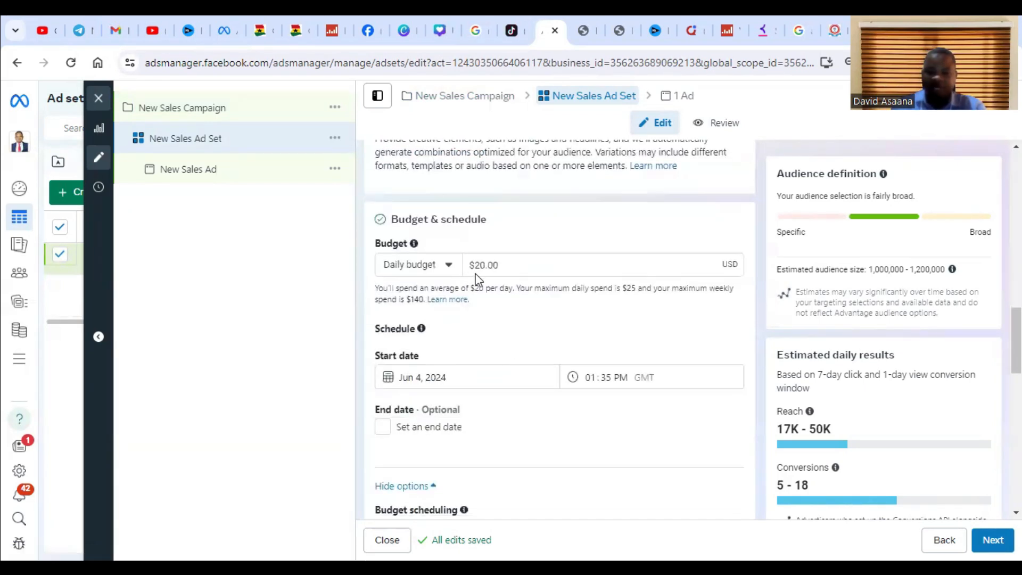
pyautogui.click(483, 266)
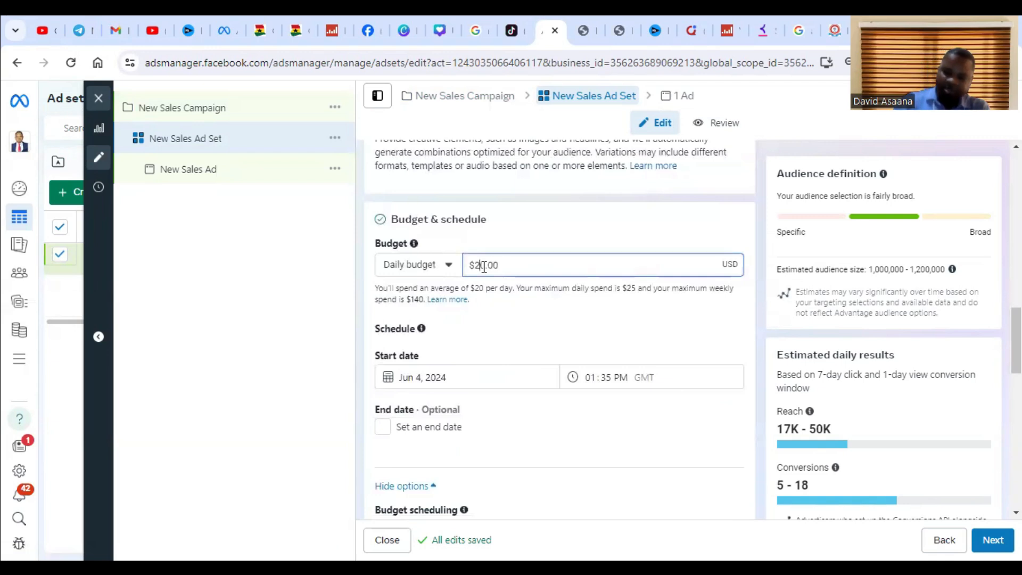
pyautogui.press('BackSpace')
pyautogui.press('BackSpace')
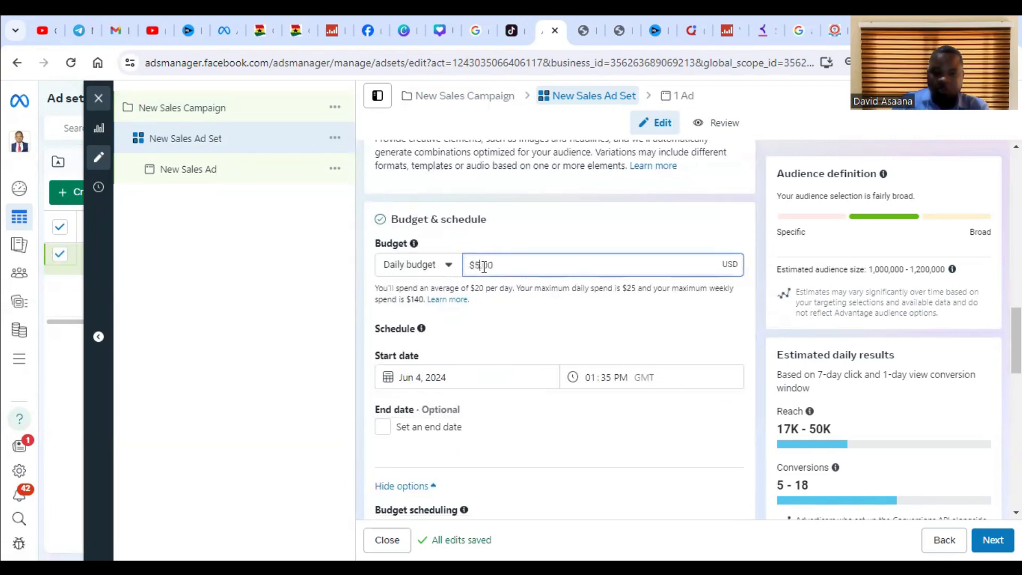
pyautogui.write('5')
# Step: Enable an end date for the ad set's schedule and set it to June 30, 2024
pyautogui.scroll(-4, 403, 250)
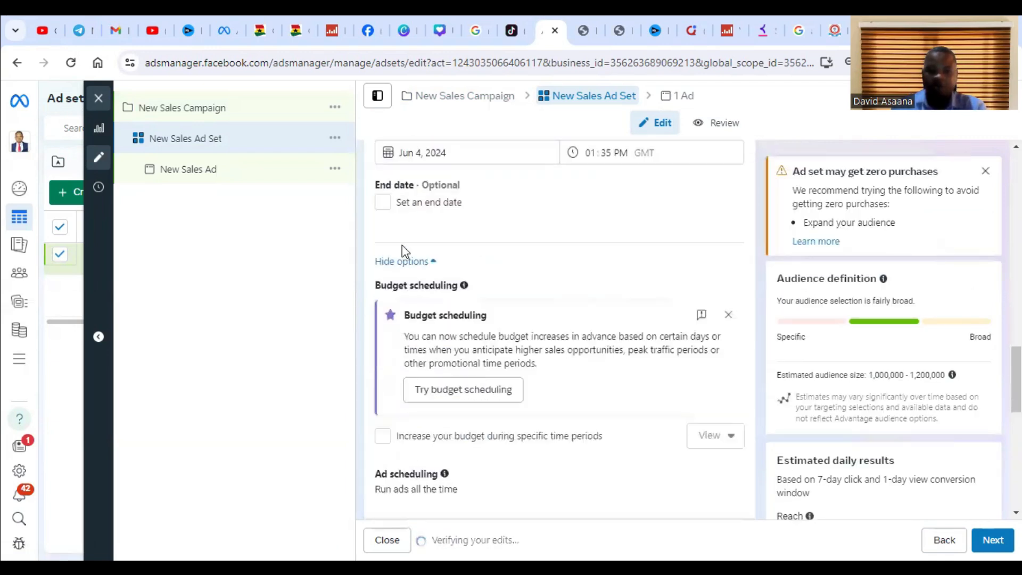
pyautogui.click(381, 206)
pyautogui.scroll(4, 447, 287)
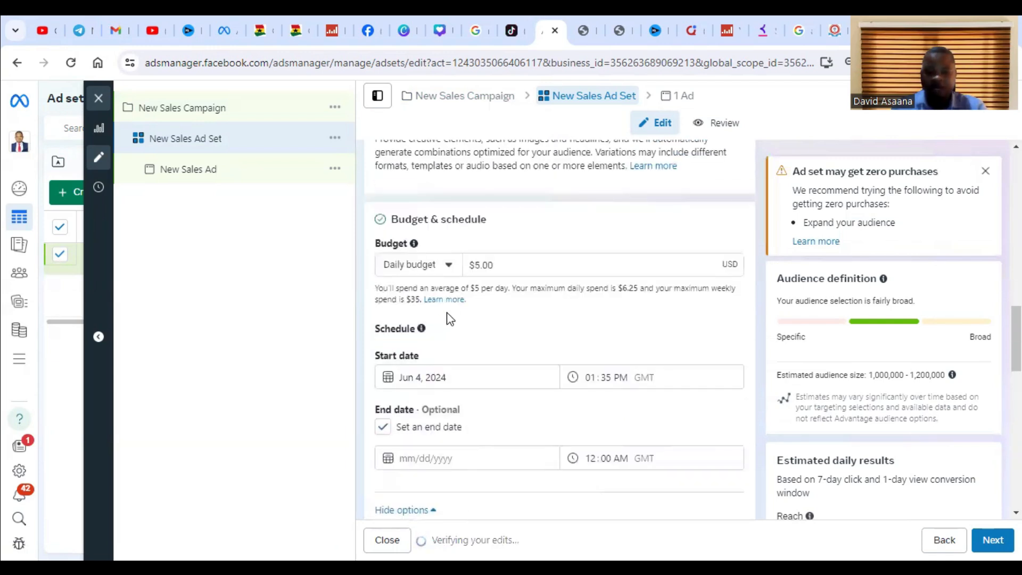
pyautogui.click(462, 460)
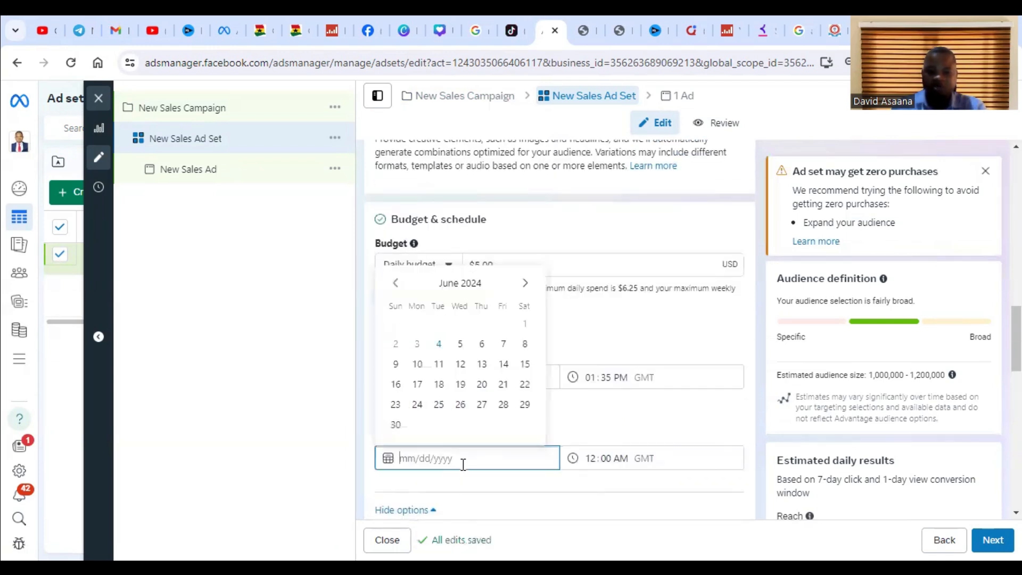
pyautogui.click(396, 425)
# Step: Switch the ad set from Advantage+ audience to the original audience options
pyautogui.scroll(-8, 548, 405)
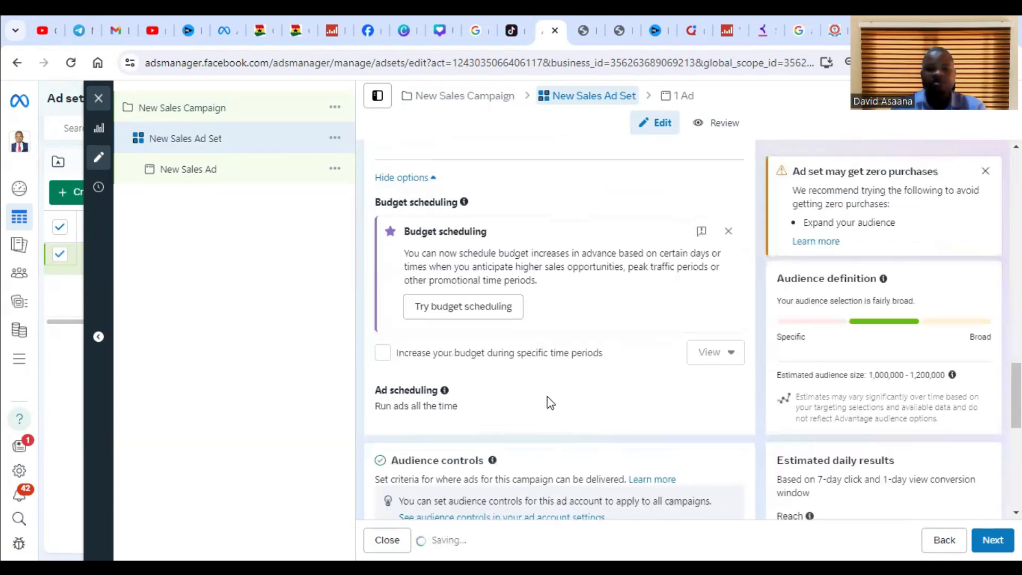
pyautogui.scroll(-1, 481, 385)
pyautogui.scroll(3, 486, 365)
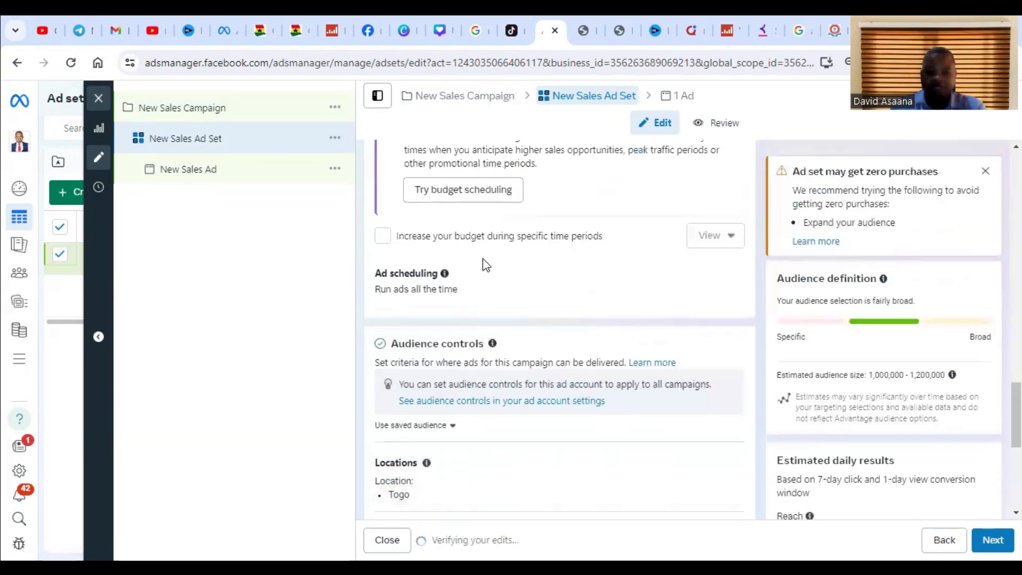
pyautogui.scroll(-3, 474, 346)
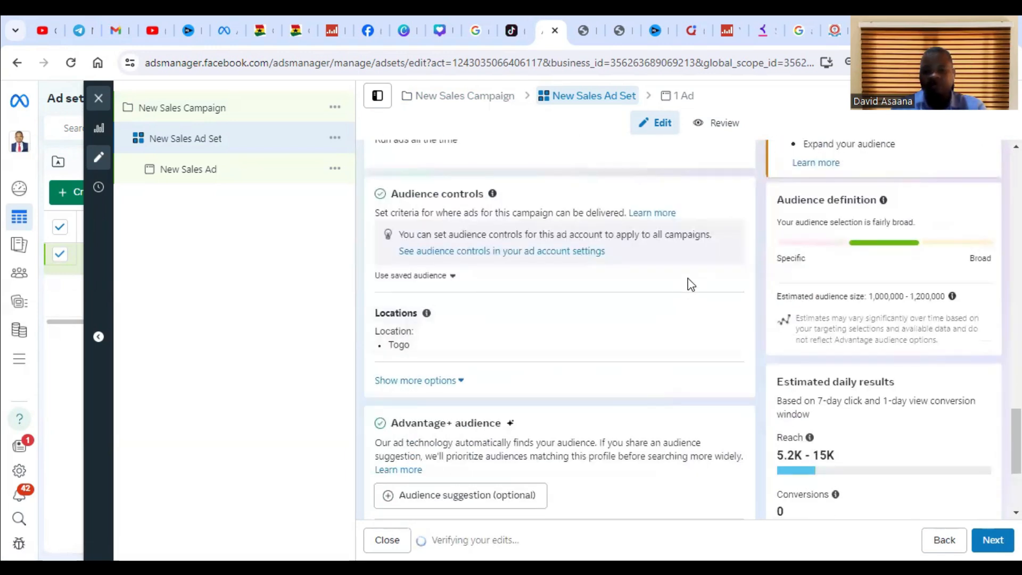
pyautogui.scroll(-3, 462, 313)
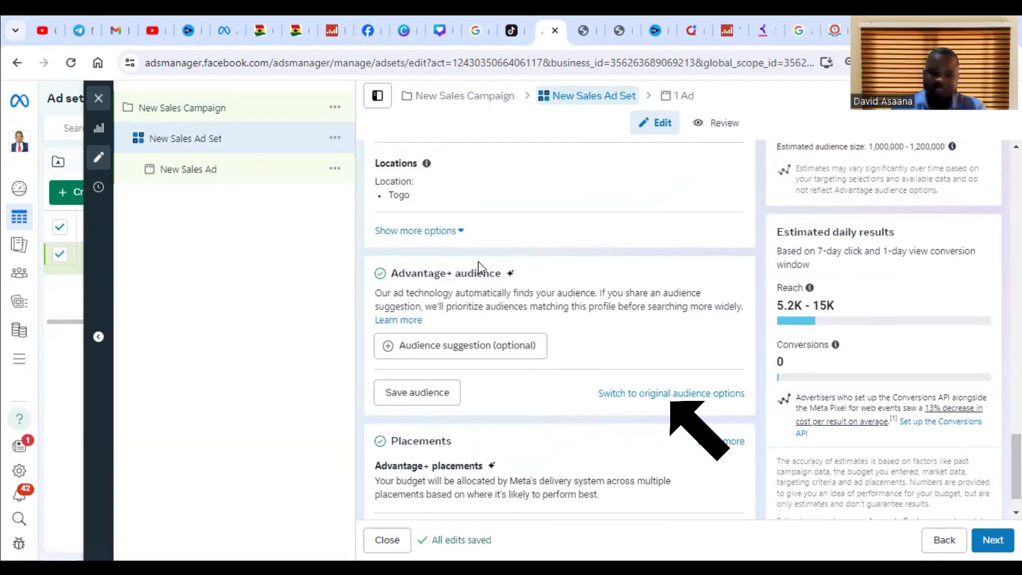
pyautogui.click(622, 394)
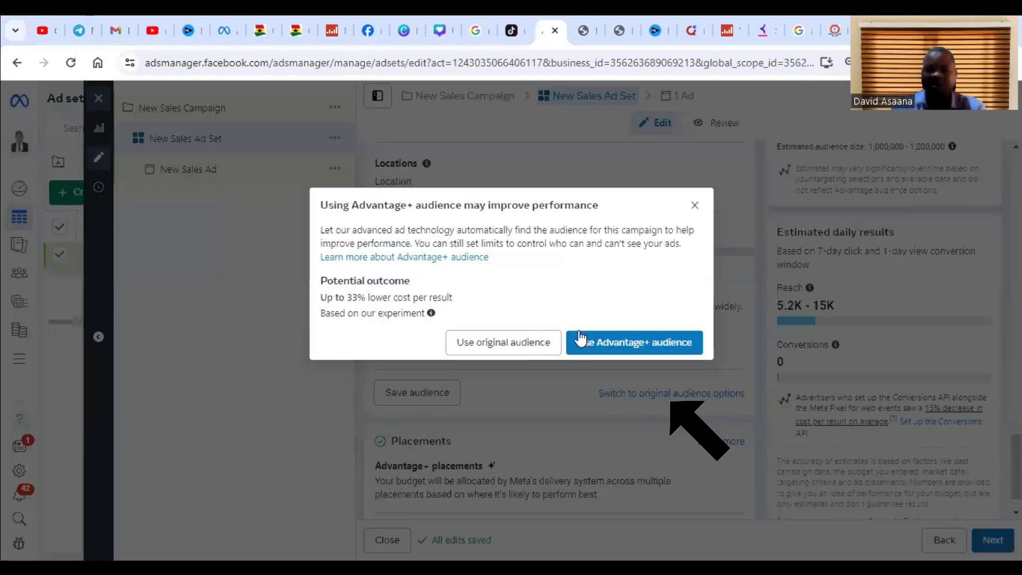
pyautogui.click(512, 344)
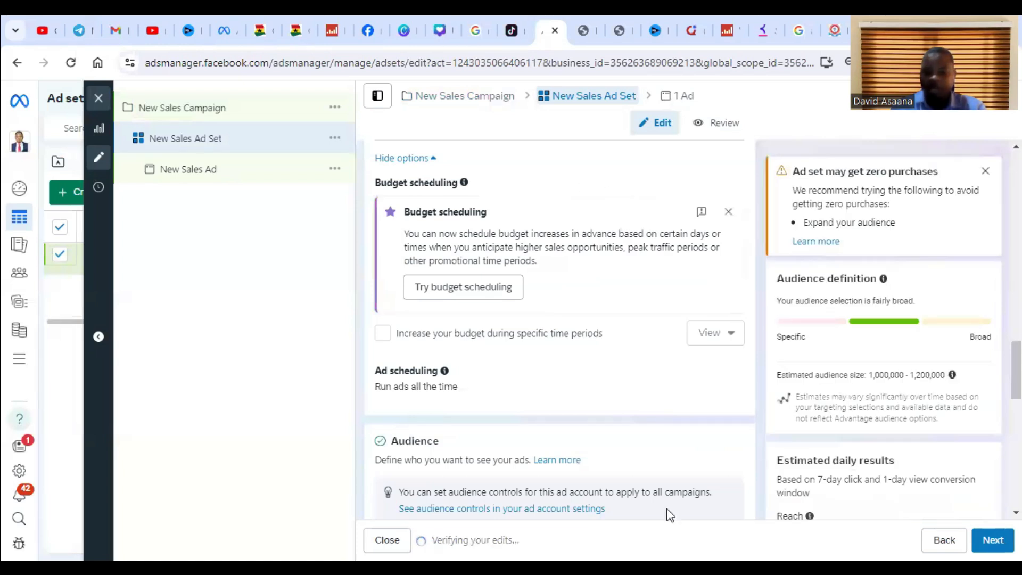
# Step: Start a new custom audience for the ad set with Website as its source
pyautogui.scroll(-5, 670, 516)
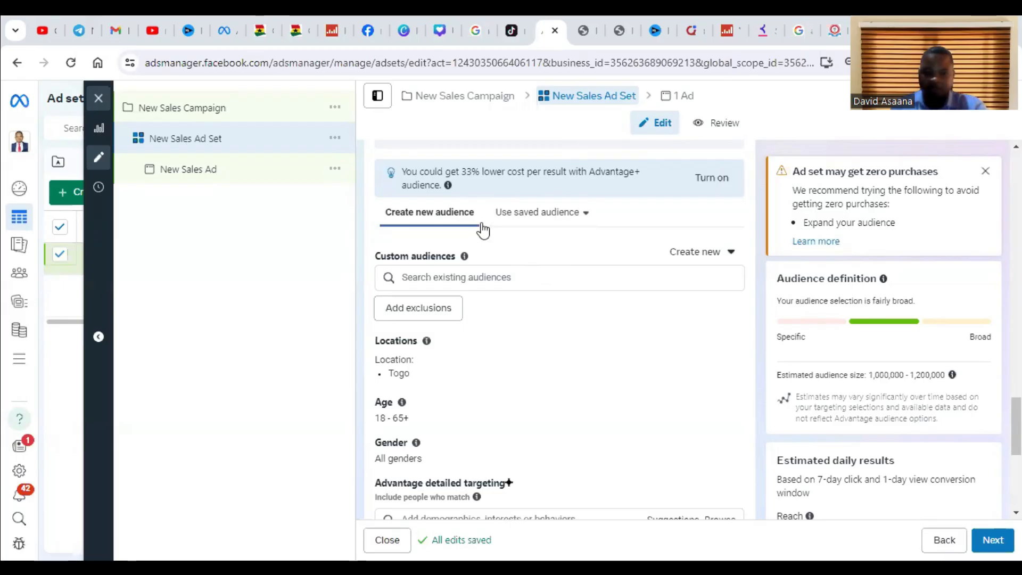
pyautogui.moveTo(471, 258)
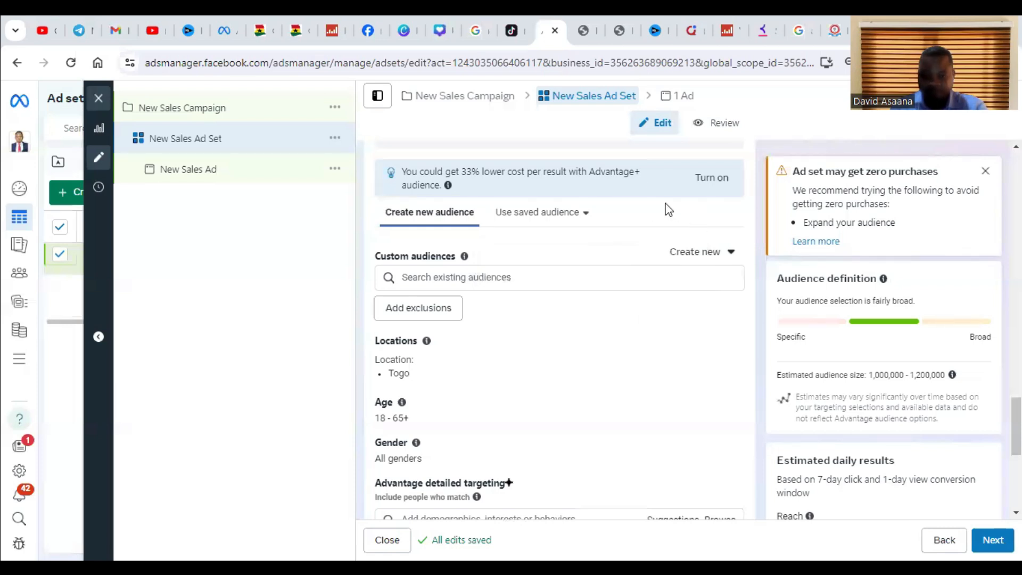
pyautogui.click(696, 259)
pyautogui.click(702, 299)
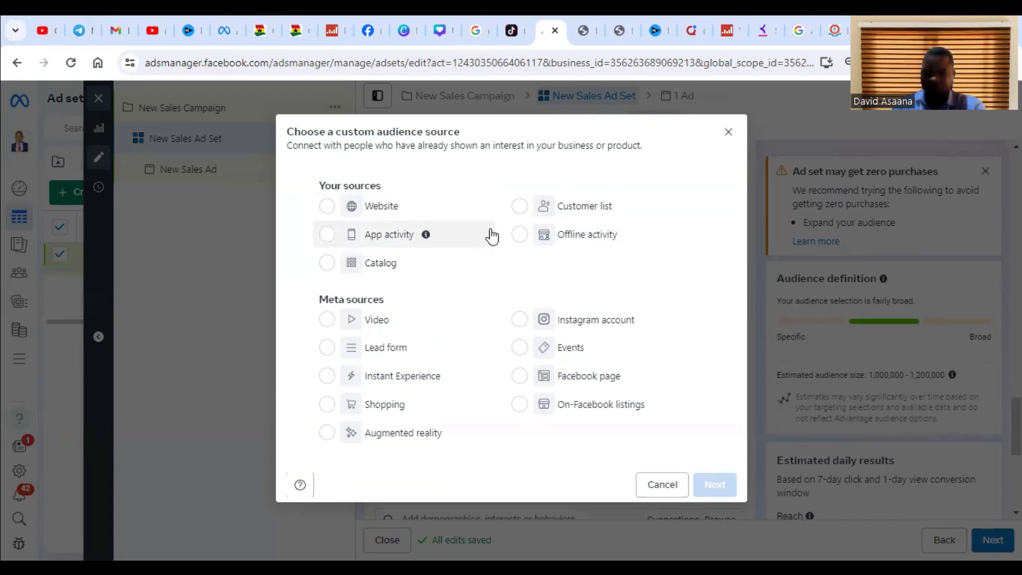
pyautogui.click(327, 208)
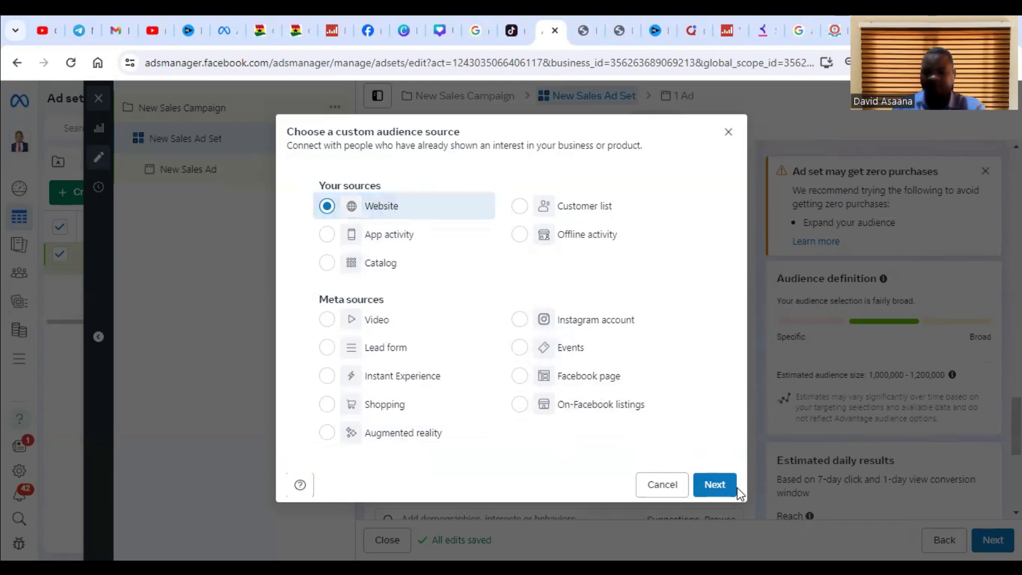
pyautogui.click(715, 484)
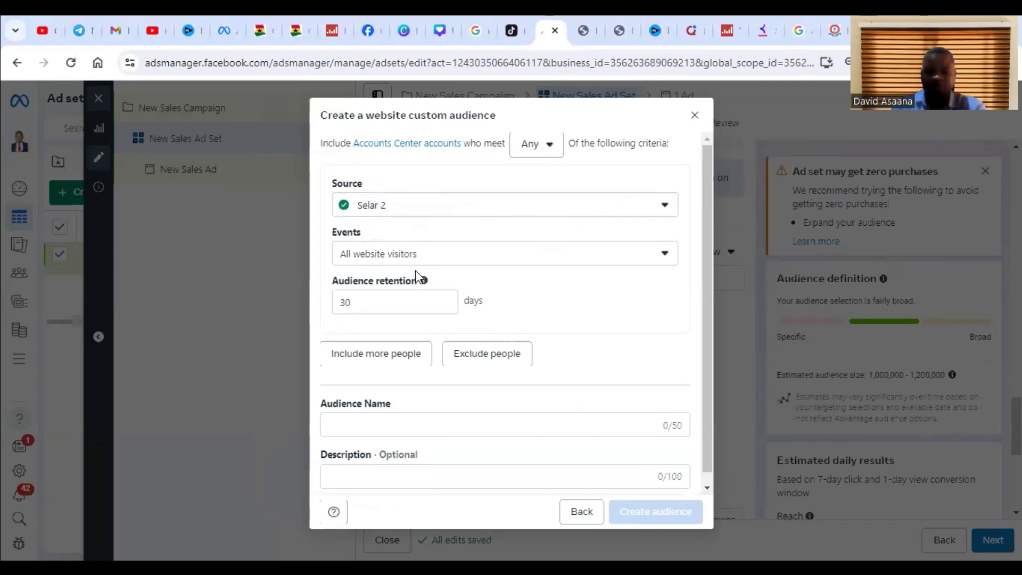
# Step: Set the website custom audience's retention to 60 days
pyautogui.click(413, 297)
pyautogui.press('BackSpace')
pyautogui.press('BackSpace')
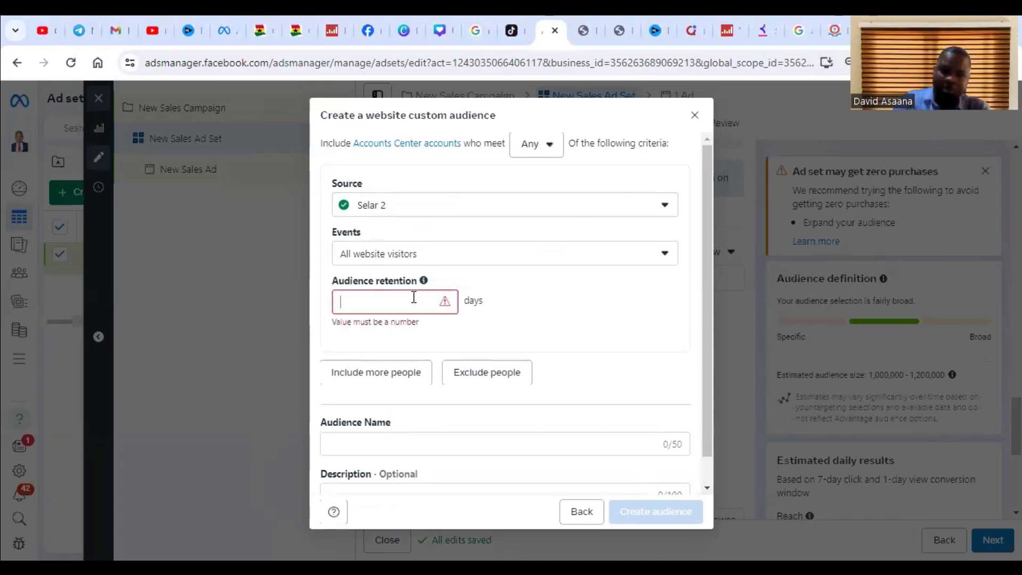
pyautogui.write('60')
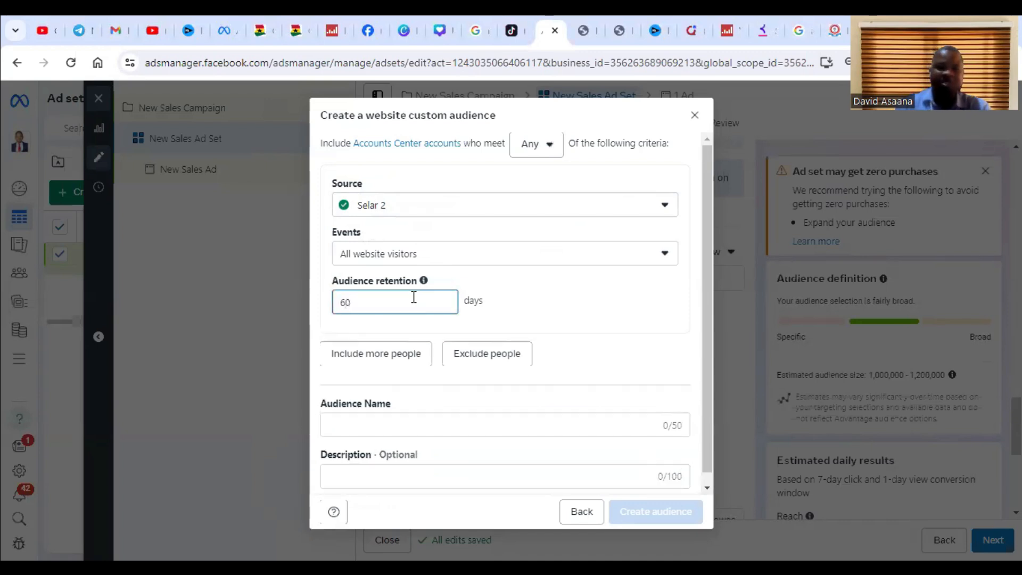
pyautogui.click(533, 324)
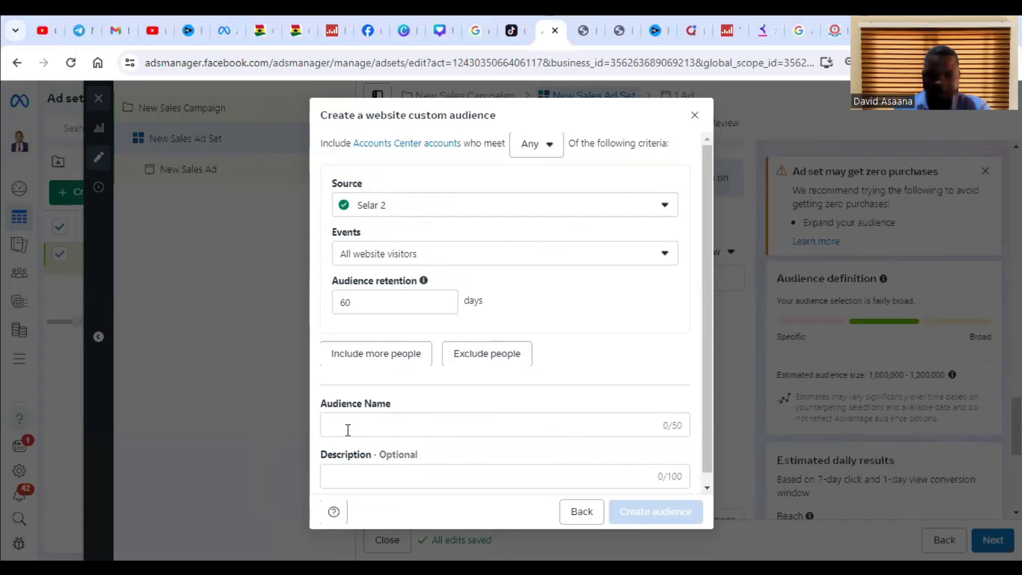
# Step: Name the website audience Custom 1, describe it as "For book", and create it
pyautogui.scroll(-1, 363, 427)
pyautogui.click(360, 419)
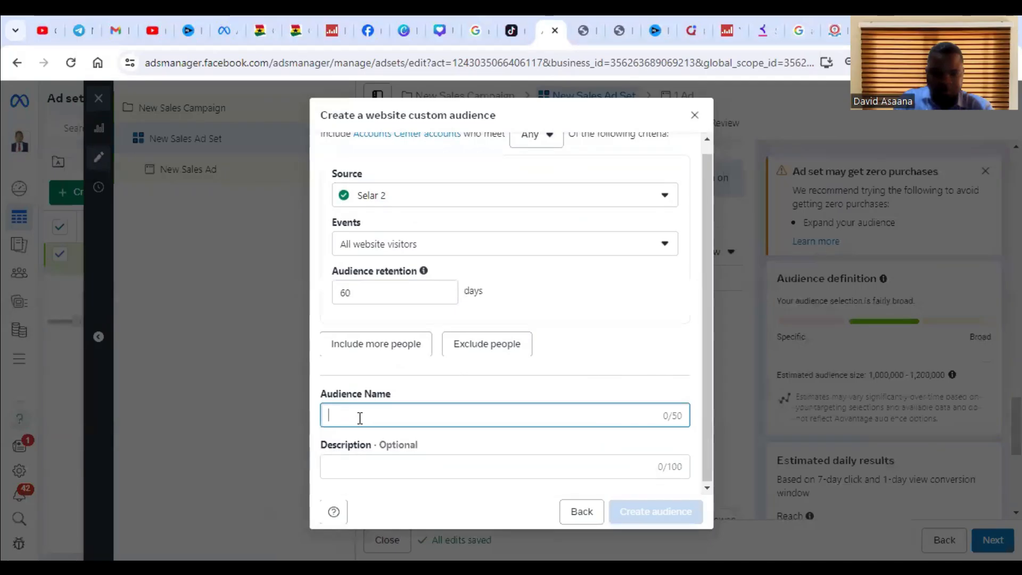
pyautogui.write('cust')
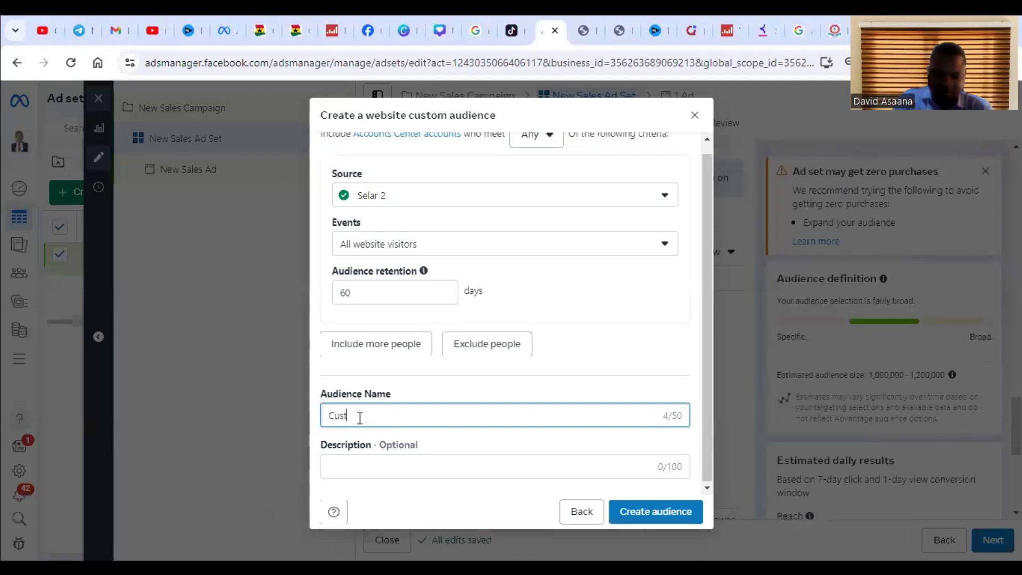
pyautogui.write('om 1')
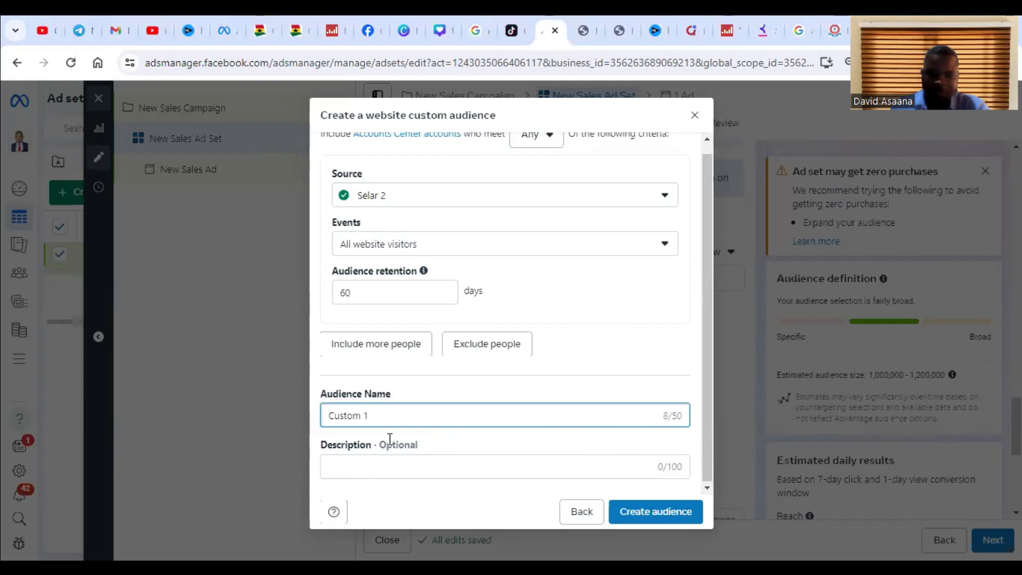
pyautogui.click(376, 467)
pyautogui.write('For book')
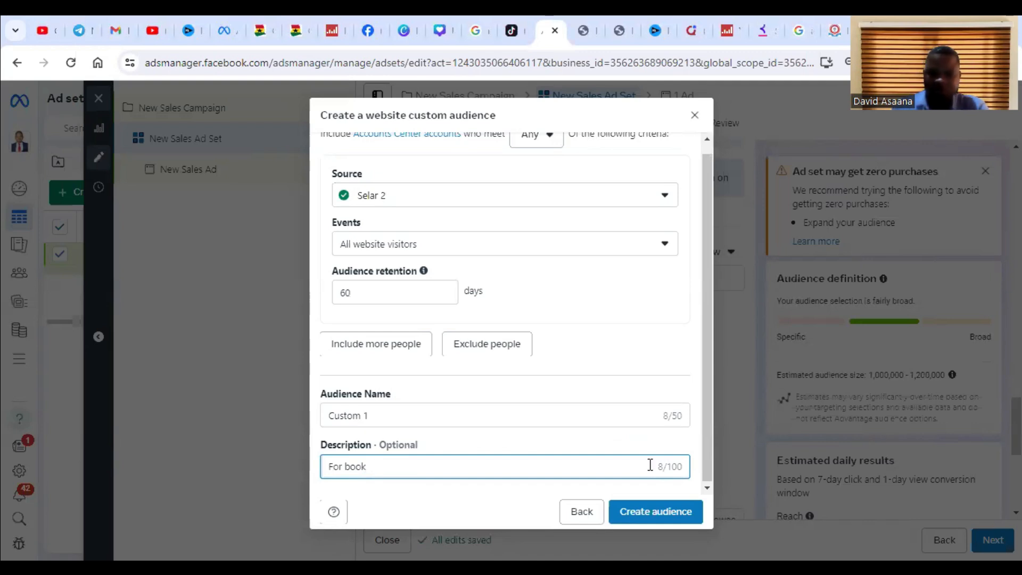
pyautogui.scroll(1, 504, 354)
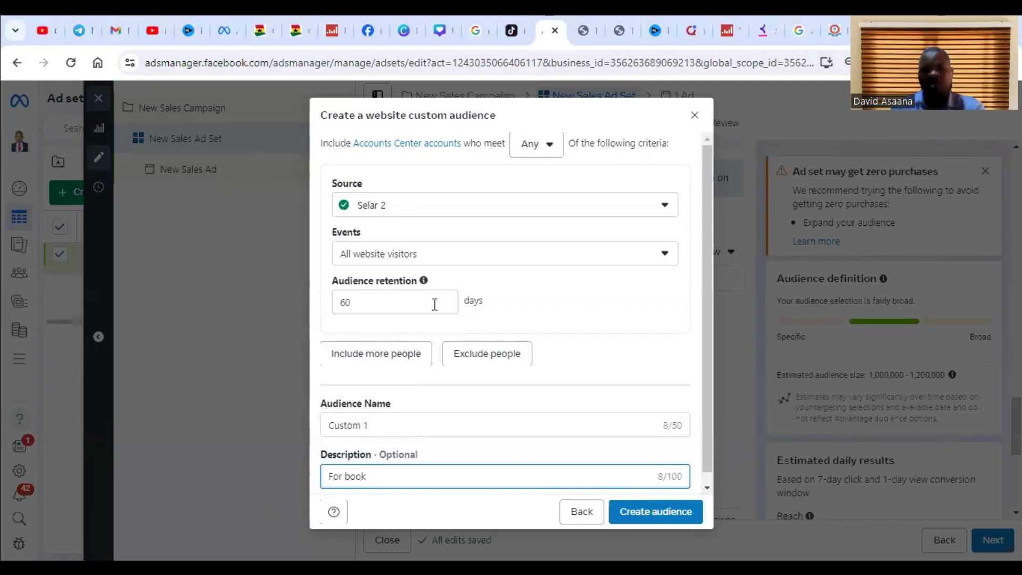
pyautogui.click(659, 519)
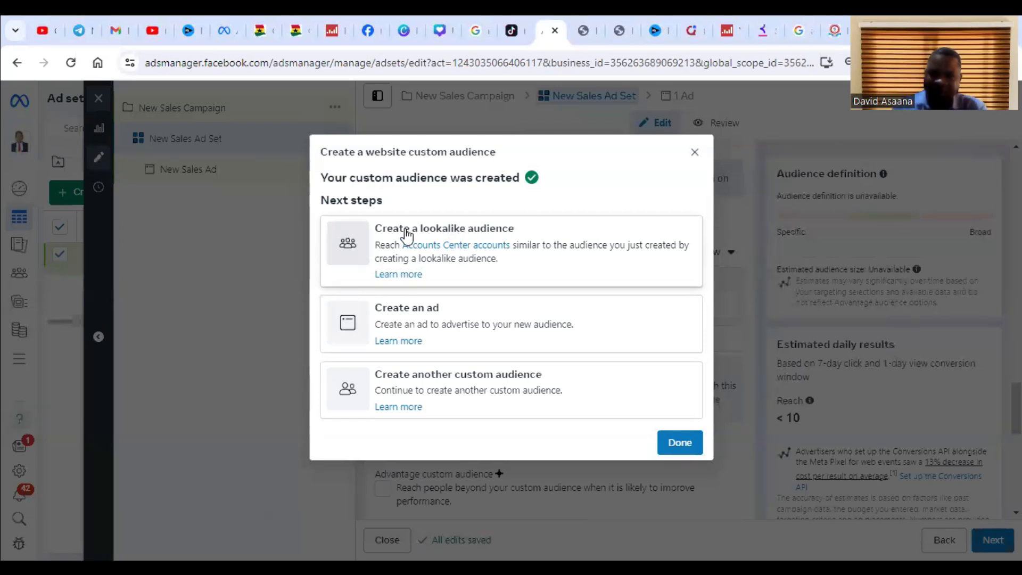
# Step: Start a lookalike audience based on Custom 1 and replace its location Togo with Ghana
pyautogui.click(538, 257)
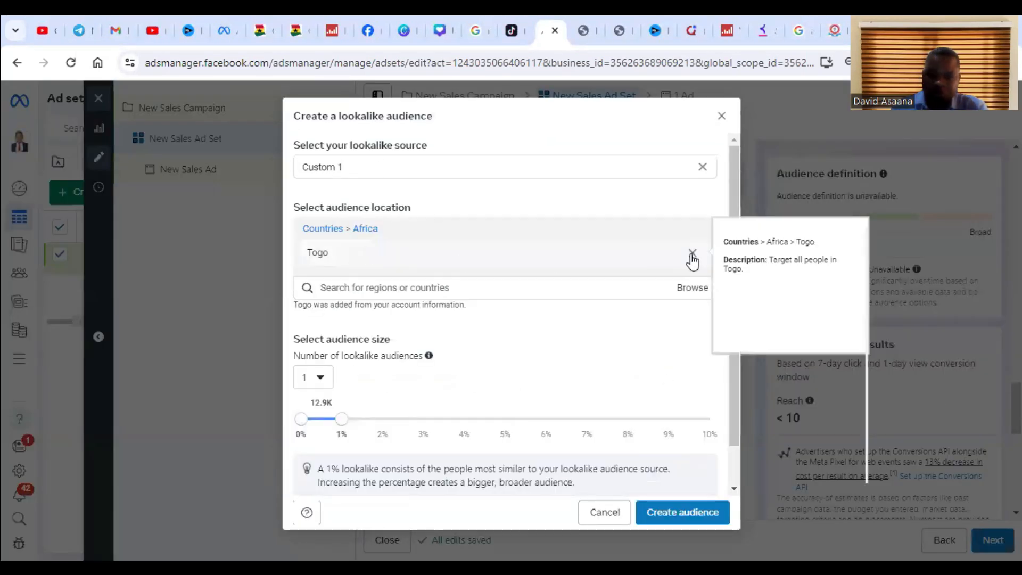
pyautogui.click(692, 254)
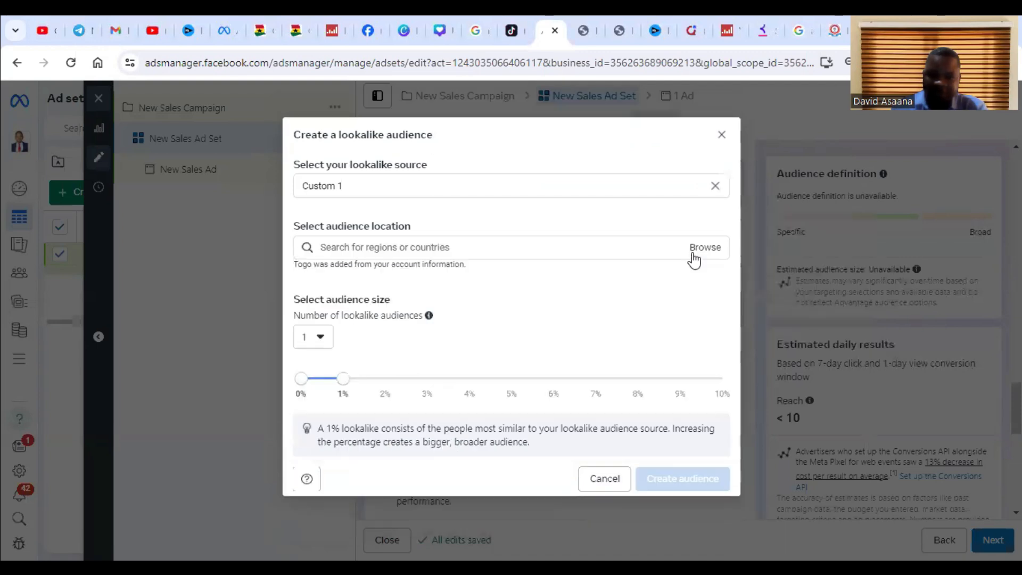
pyautogui.click(462, 248)
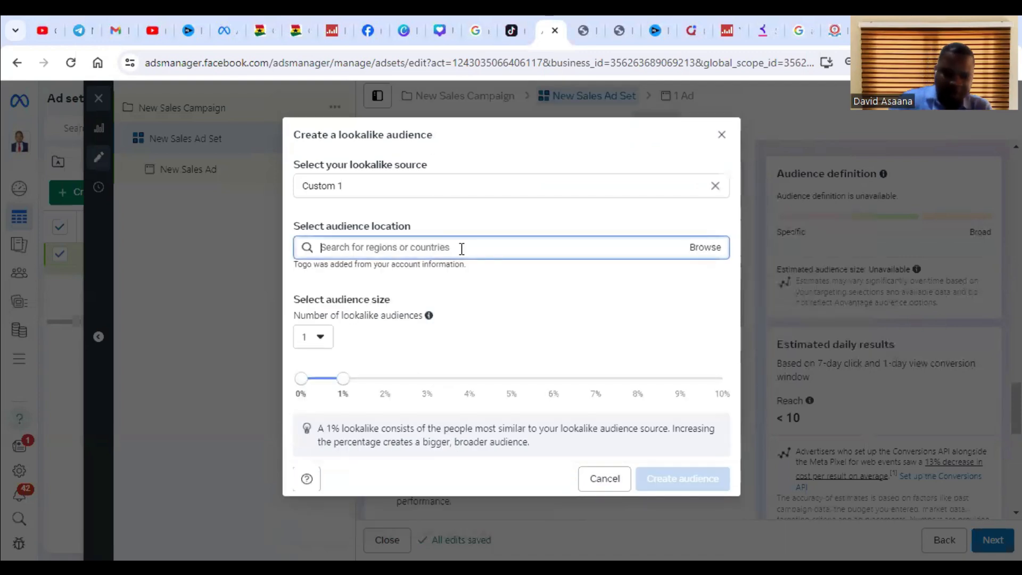
pyautogui.write('Ghana')
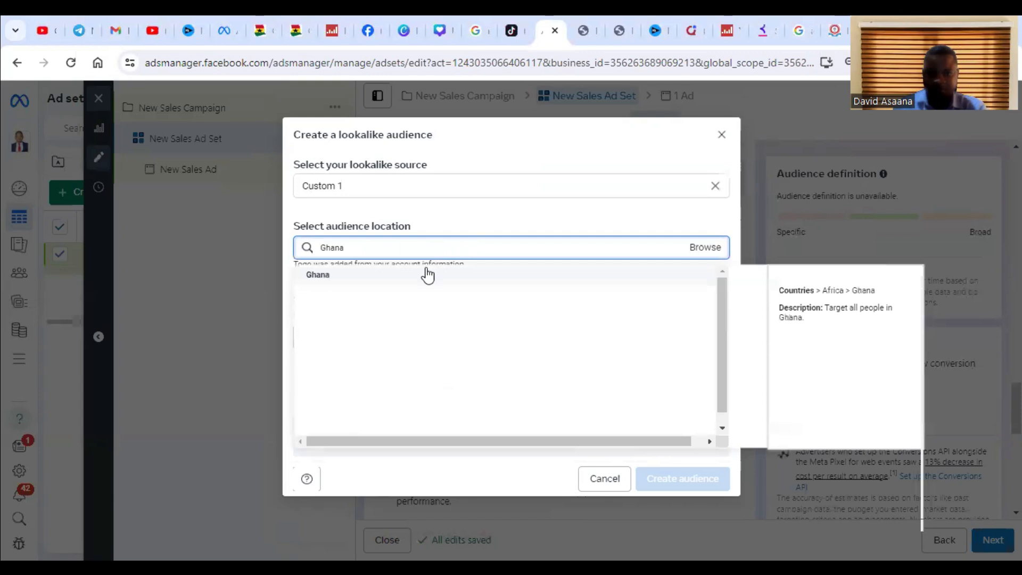
pyautogui.click(428, 276)
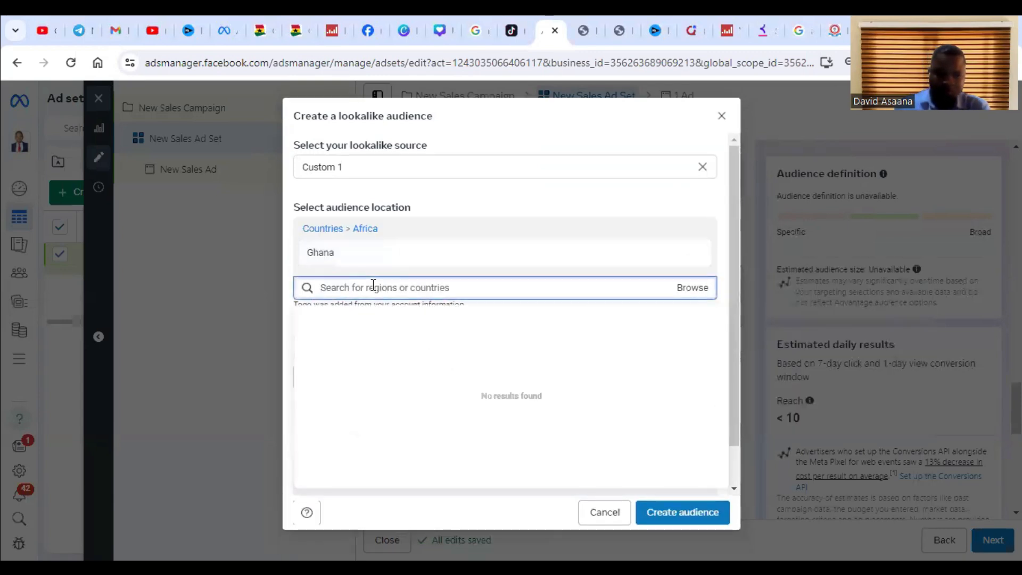
# Step: Look up Nigeria as a lookalike audience location and try Lagos instead
pyautogui.write('Nigeria')
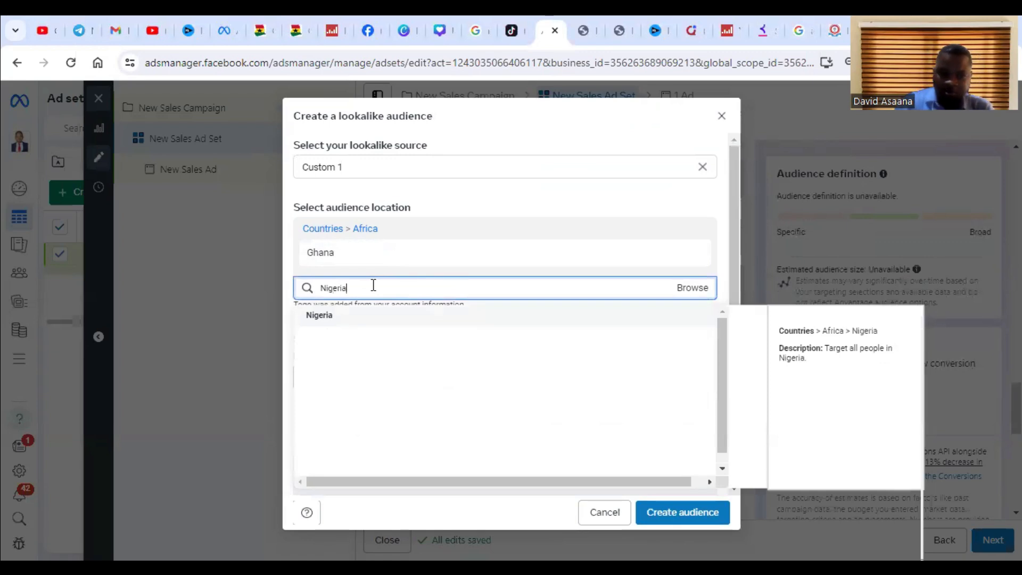
pyautogui.press('BackSpace')
pyautogui.press('BackSpace')
pyautogui.press('BackSpace')
pyautogui.press('BackSpace')
pyautogui.press('BackSpace')
pyautogui.press('BackSpace')
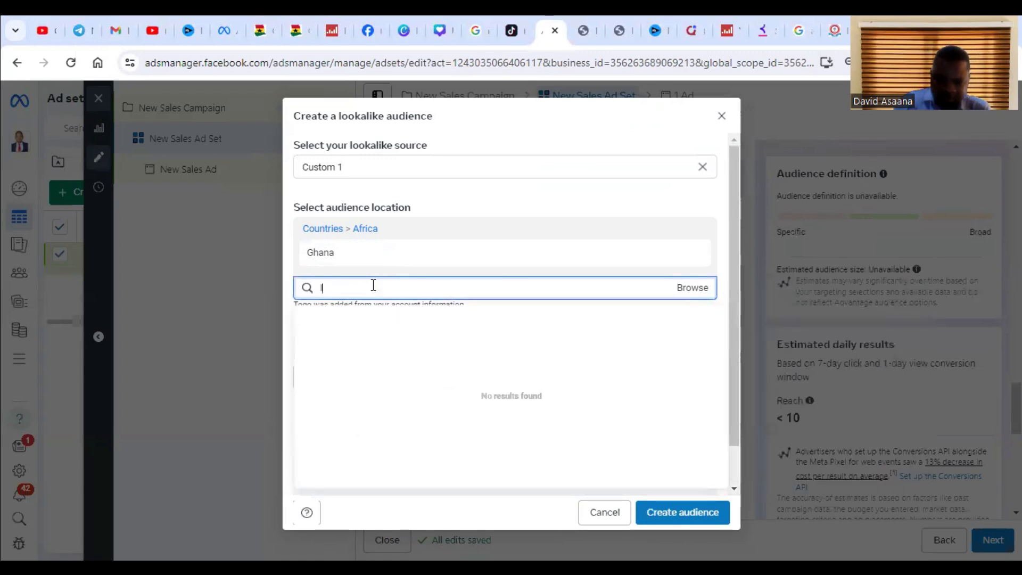
pyautogui.write('lagos')
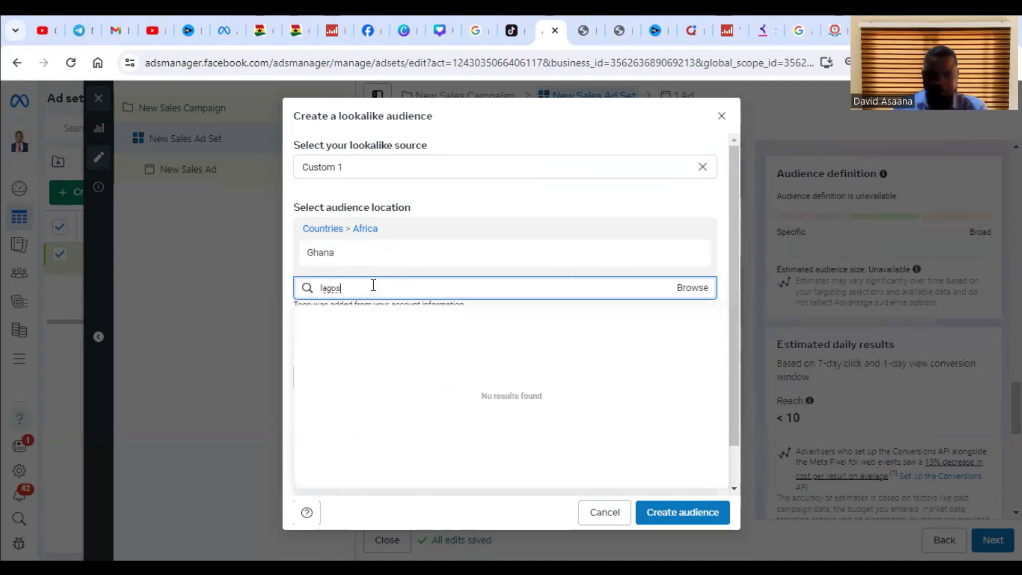
pyautogui.press('BackSpace')
pyautogui.press('BackSpace')
pyautogui.press('BackSpace')
pyautogui.press('BackSpace')
pyautogui.press('BackSpace')
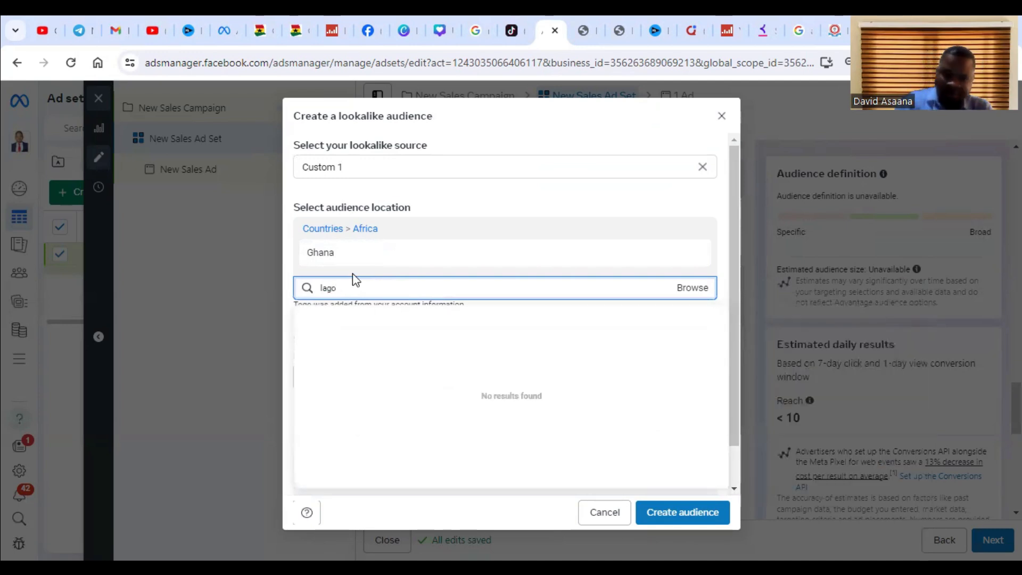
# Step: Add Nigeria to the lookalike audience's locations
pyautogui.write('n')
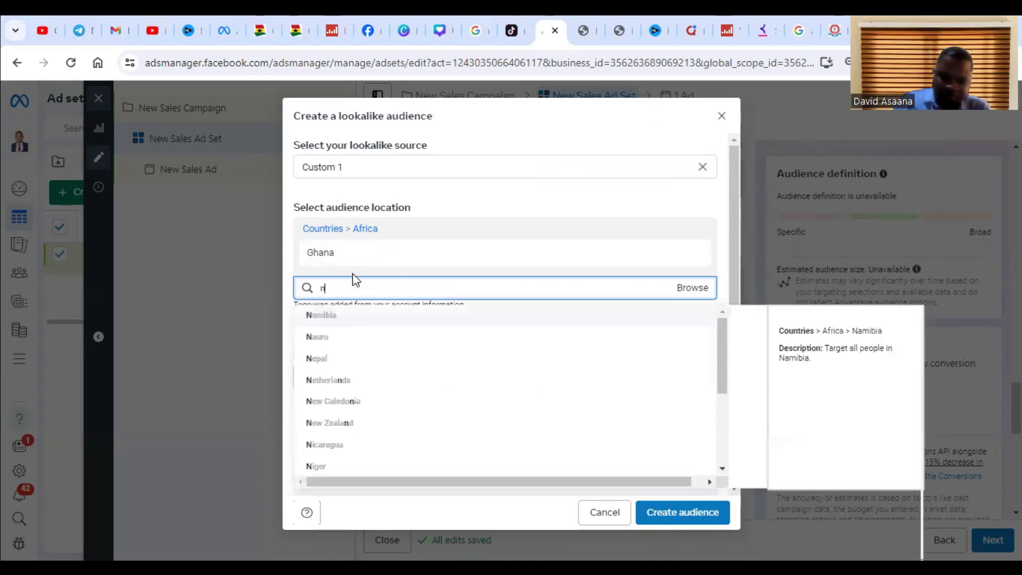
pyautogui.write('igeria')
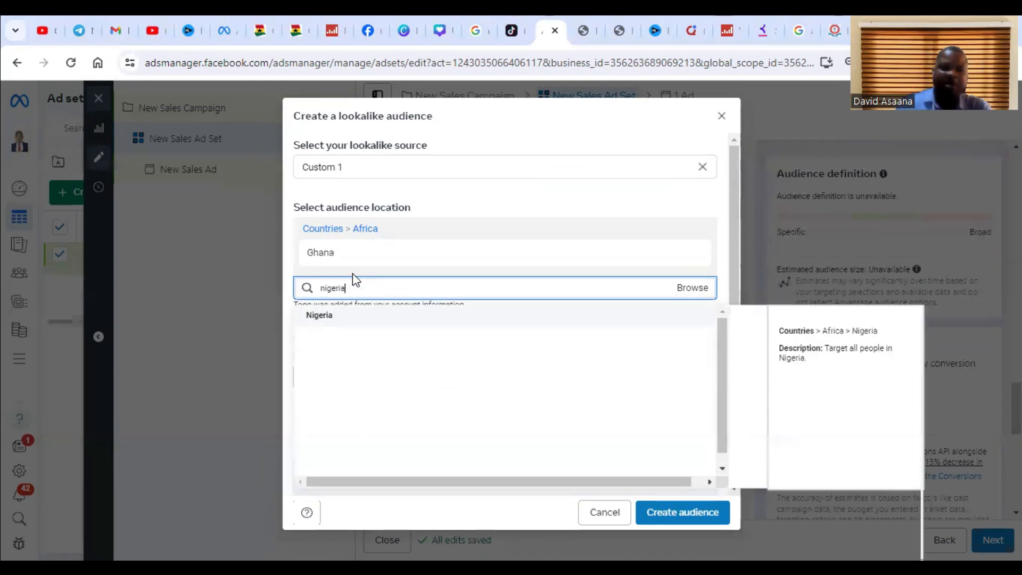
pyautogui.click(325, 317)
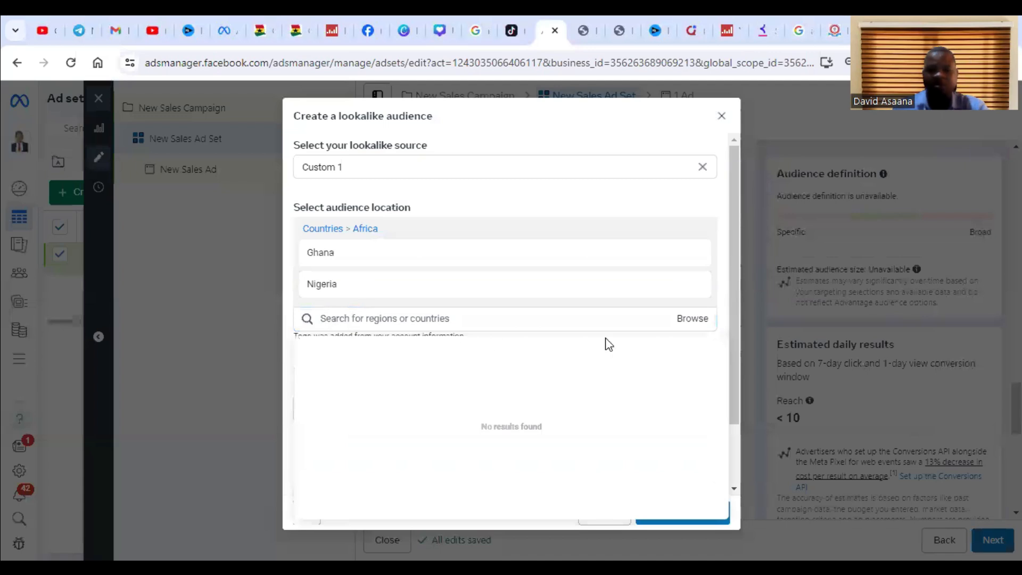
pyautogui.click(553, 195)
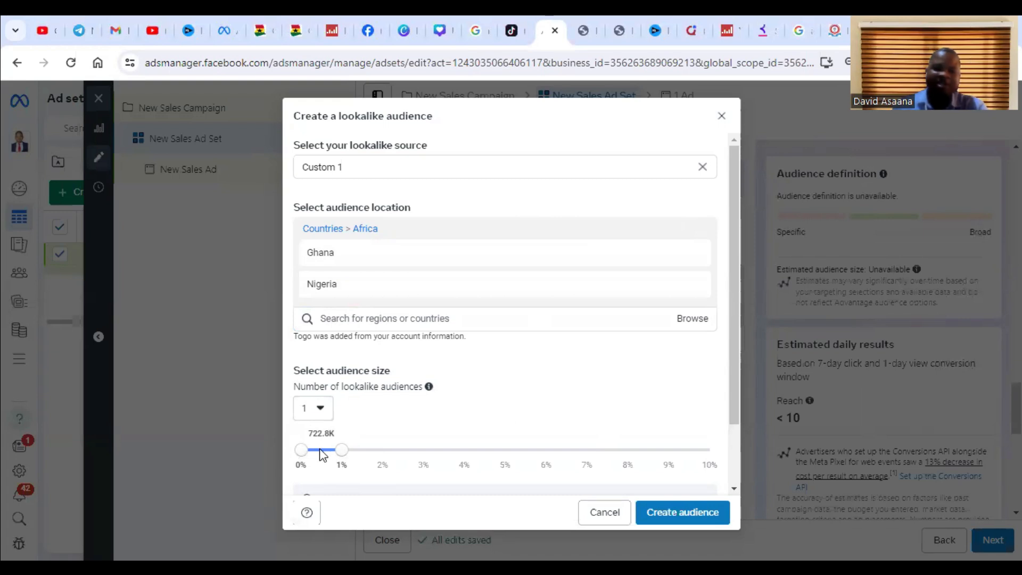
# Step: Try enlarging the lookalike audience size, and leave the lookalike audience setup
pyautogui.moveTo(340, 455)
pyautogui.mouseDown()
pyautogui.moveTo(476, 455)
pyautogui.moveTo(330, 453)
pyautogui.moveTo(340, 452)
pyautogui.mouseUp()
pyautogui.scroll(-1, 341, 468)
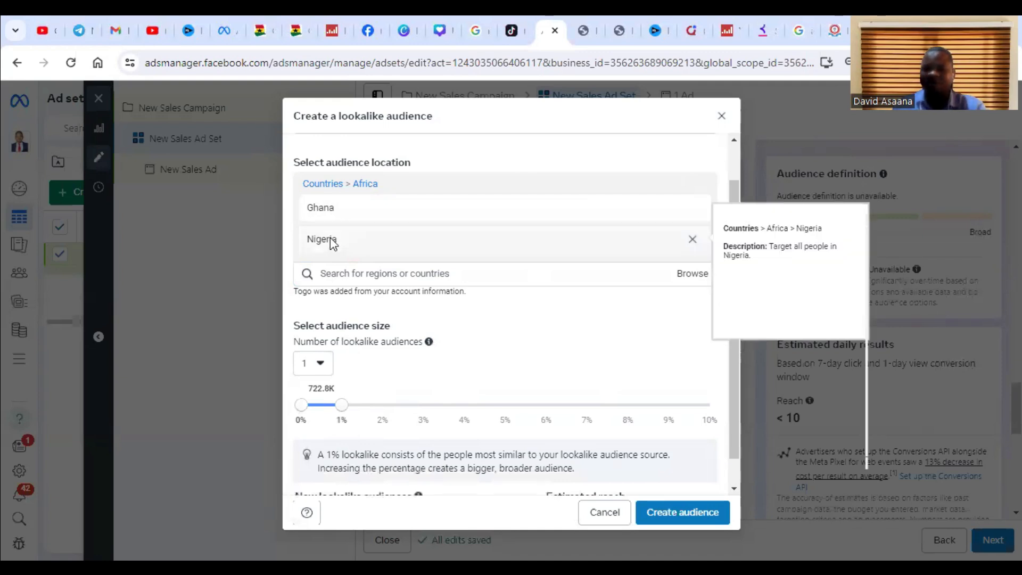
pyautogui.moveTo(342, 413); pyautogui.dragTo(377, 397)
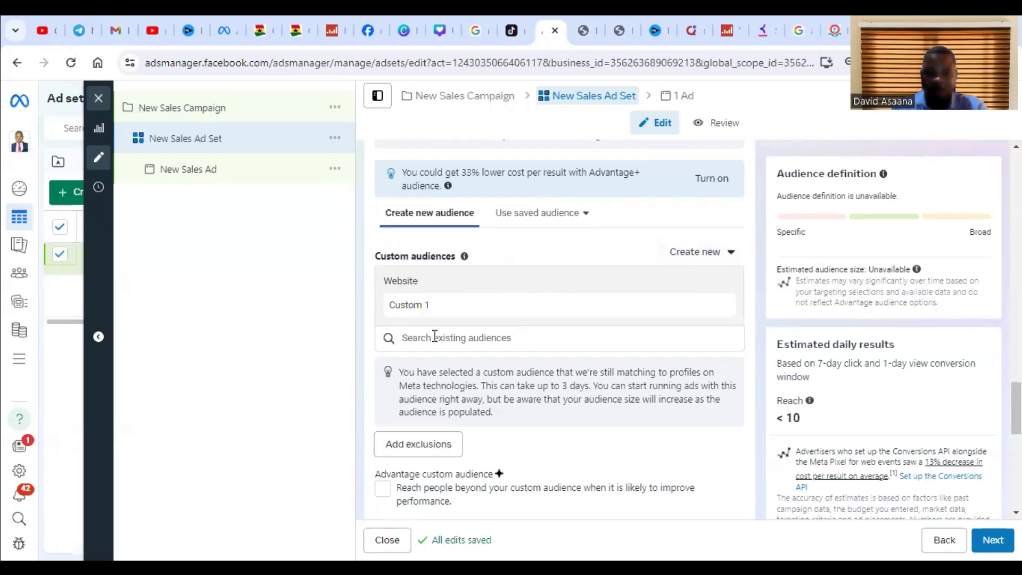
# Step: Add the existing website audience Custom-1 to the ad set's custom audiences
pyautogui.click(695, 258)
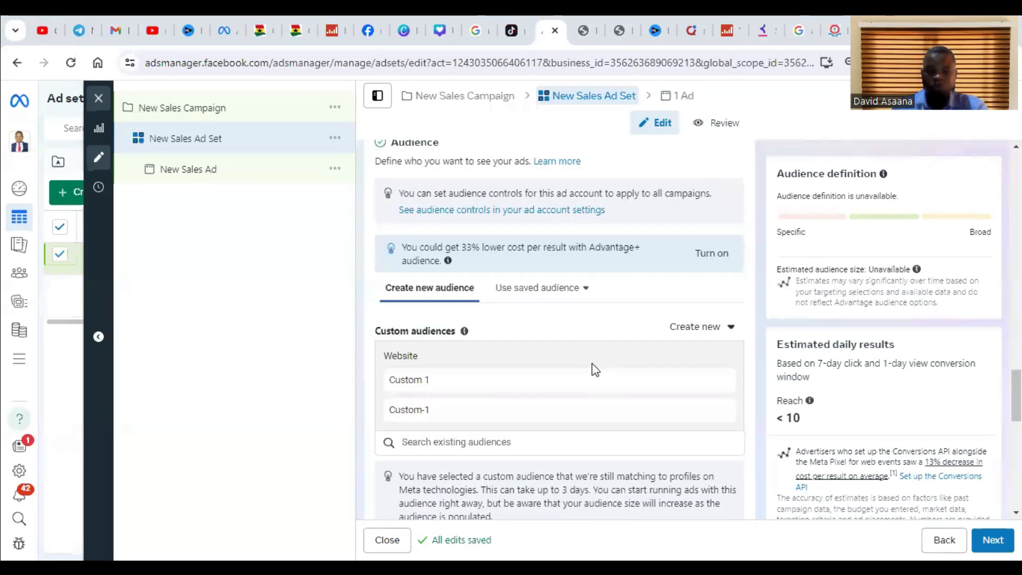
pyautogui.scroll(-1, 594, 369)
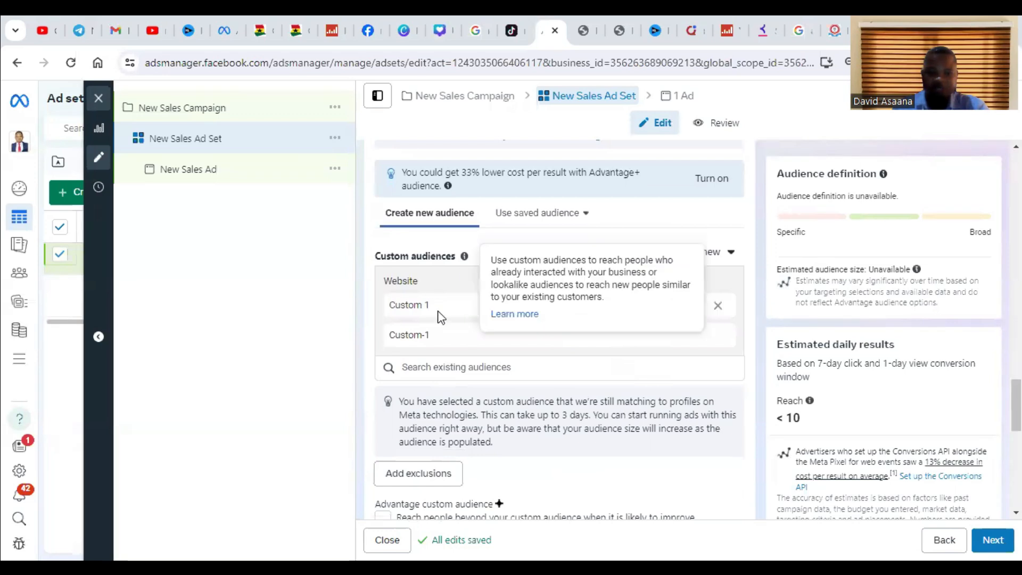
# Step: Remove Togo from the ad set's targeted locations
pyautogui.scroll(-1, 481, 332)
pyautogui.scroll(-2, 553, 368)
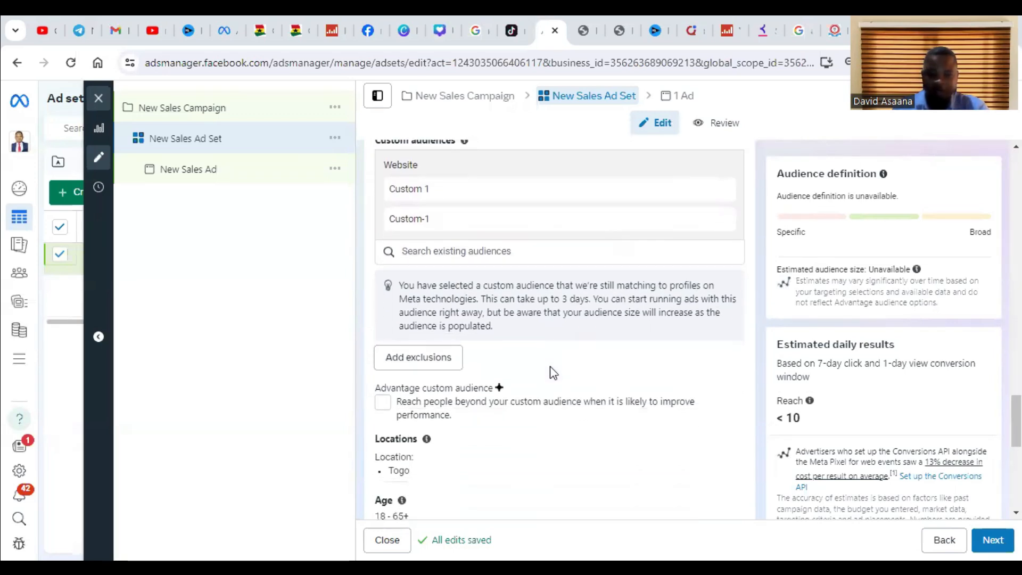
pyautogui.scroll(2, 525, 322)
pyautogui.scroll(-2, 668, 375)
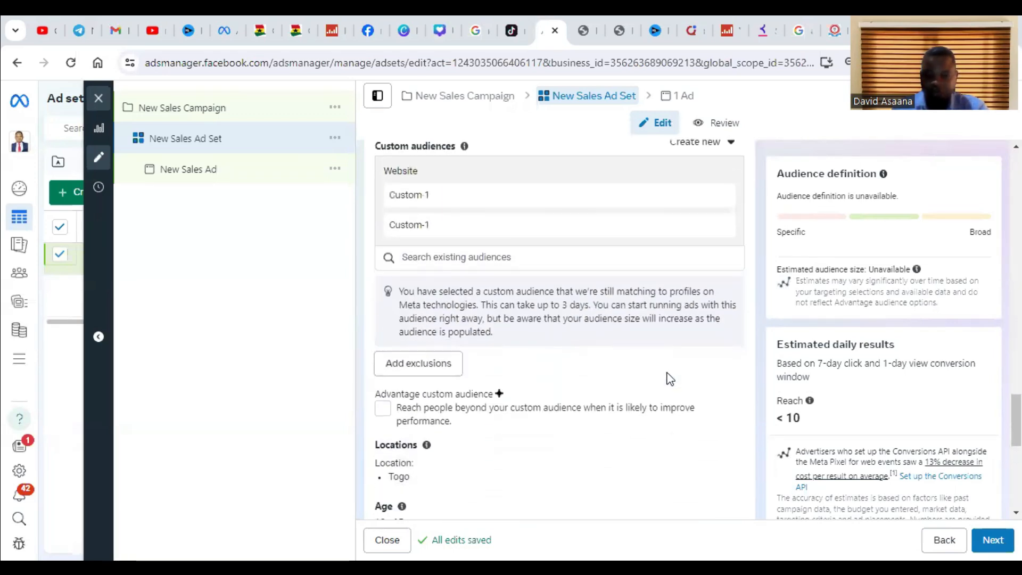
pyautogui.click(727, 337)
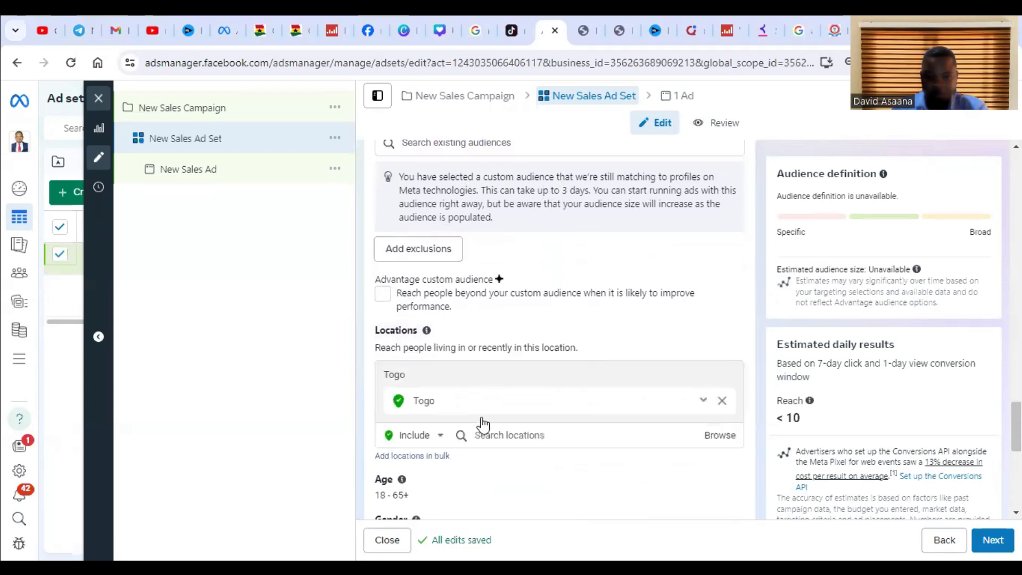
pyautogui.click(725, 403)
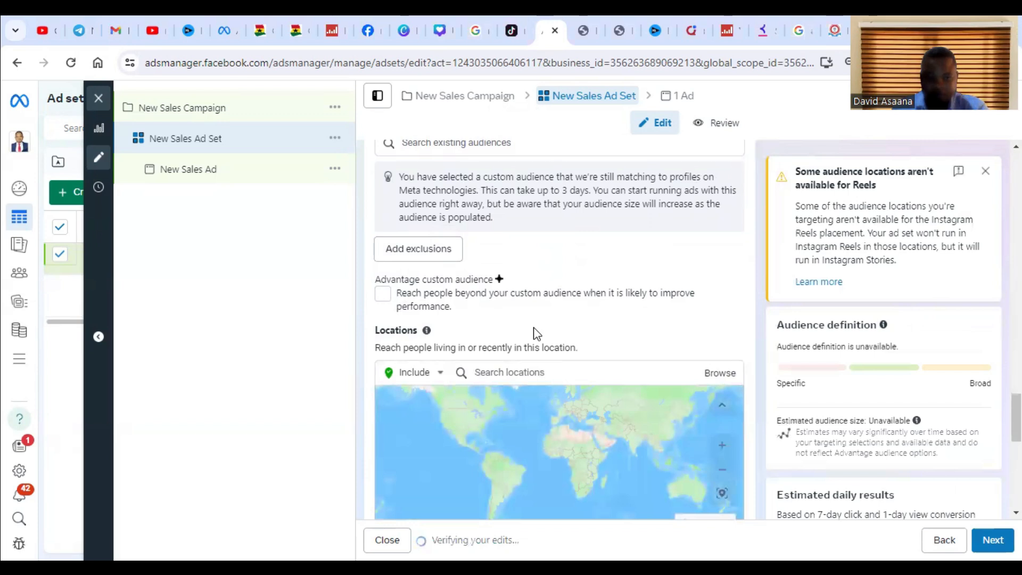
# Step: Set the ad set's minimum audience age to 25
pyautogui.scroll(-4, 537, 335)
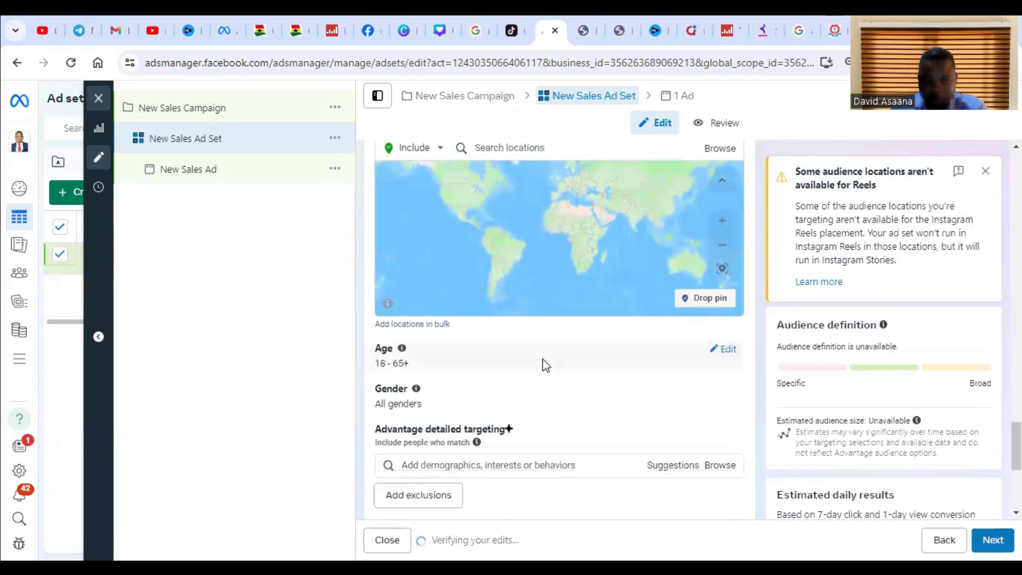
pyautogui.click(719, 350)
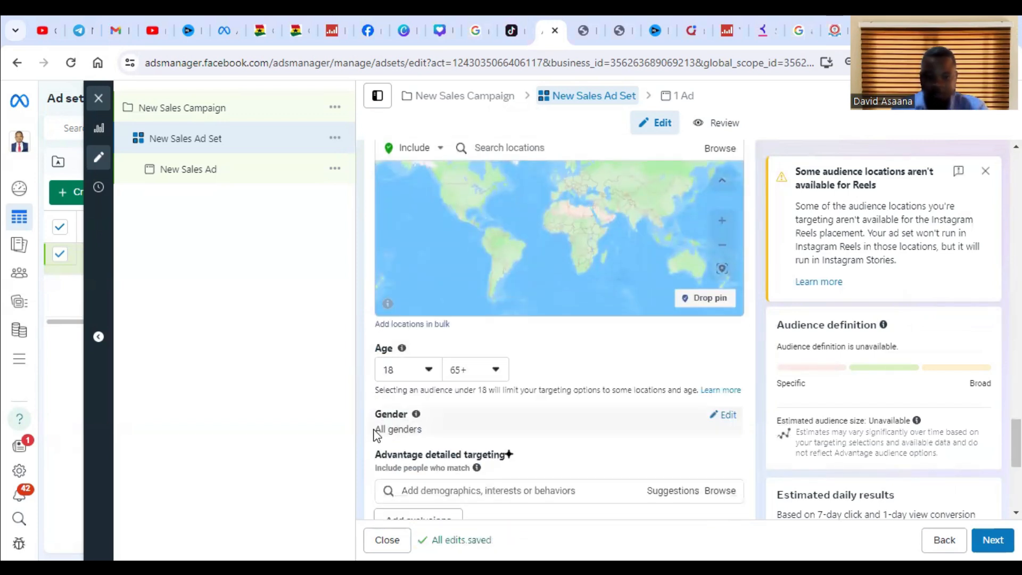
pyautogui.click(426, 373)
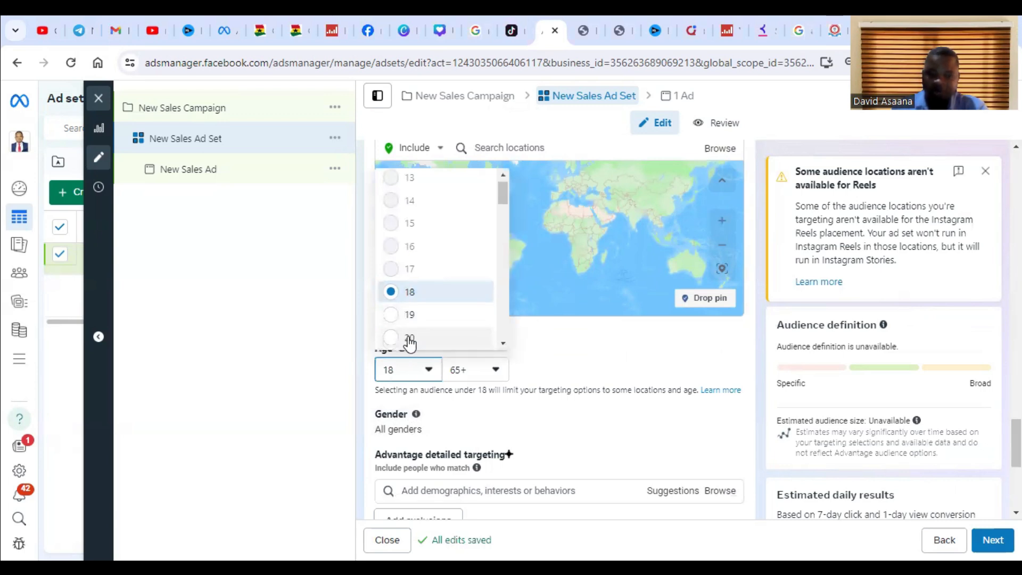
pyautogui.scroll(-3, 413, 325)
pyautogui.click(420, 307)
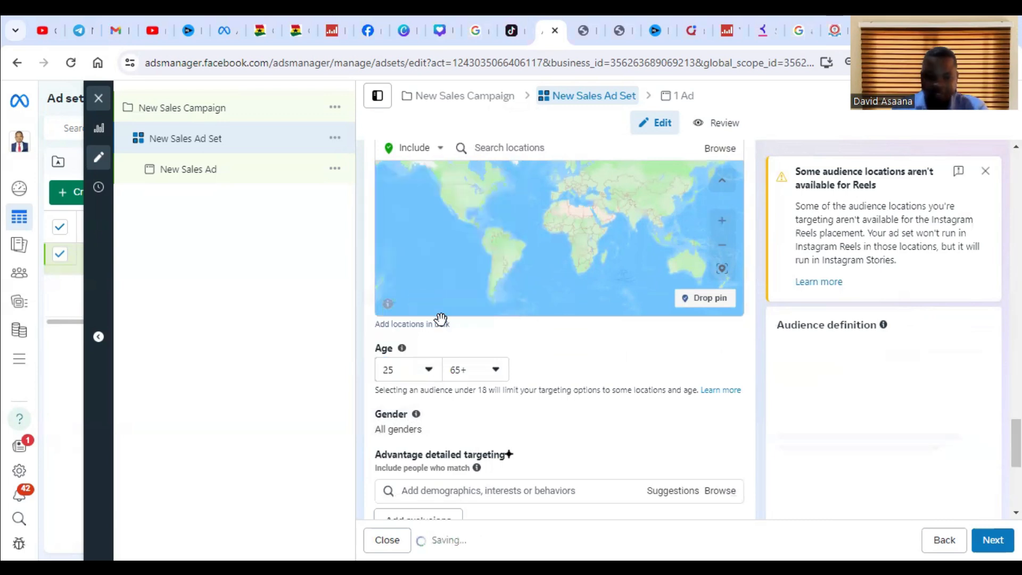
# Step: Add the interest Personal development (personal identity) to the ad set's detailed targeting
pyautogui.scroll(-3, 497, 376)
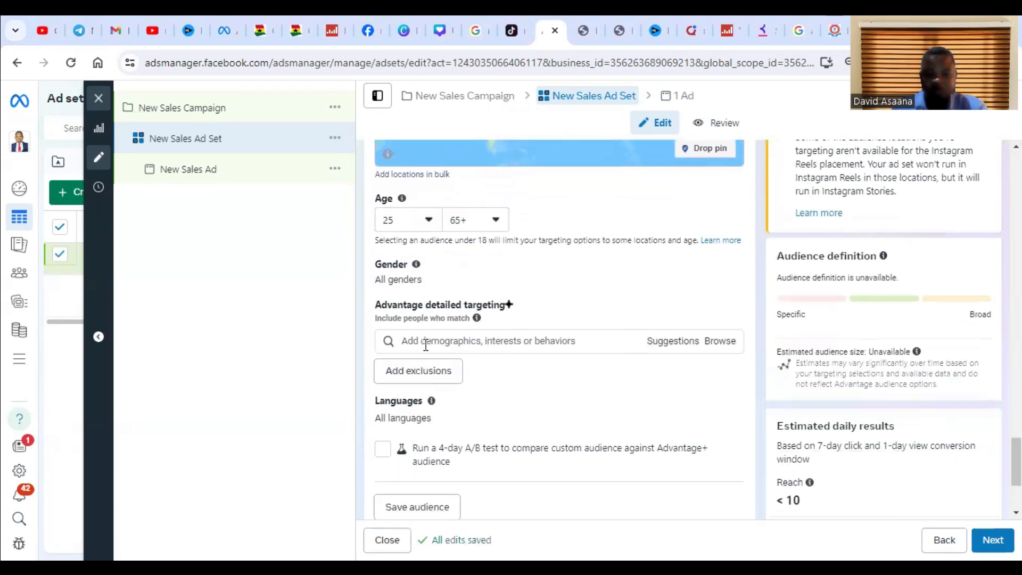
pyautogui.scroll(2, 424, 343)
pyautogui.scroll(-3, 426, 341)
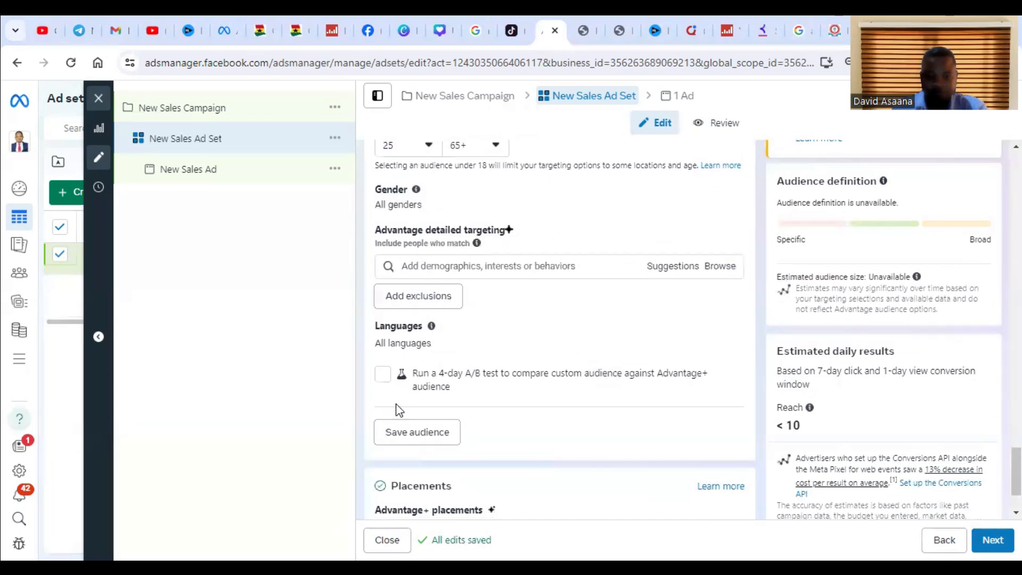
pyautogui.scroll(6, 470, 367)
pyautogui.scroll(-4, 461, 341)
pyautogui.click(428, 348)
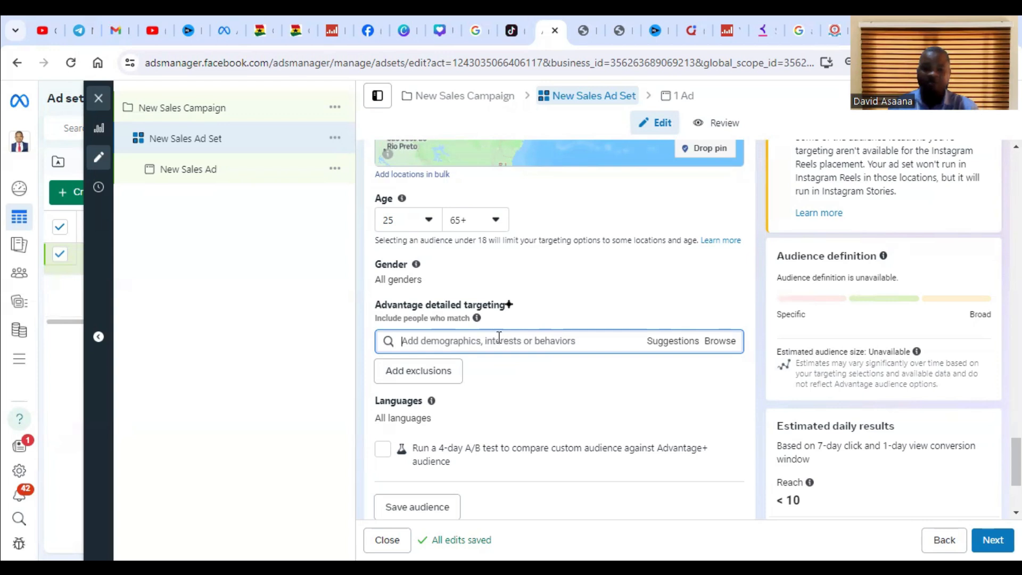
pyautogui.write('personal deve')
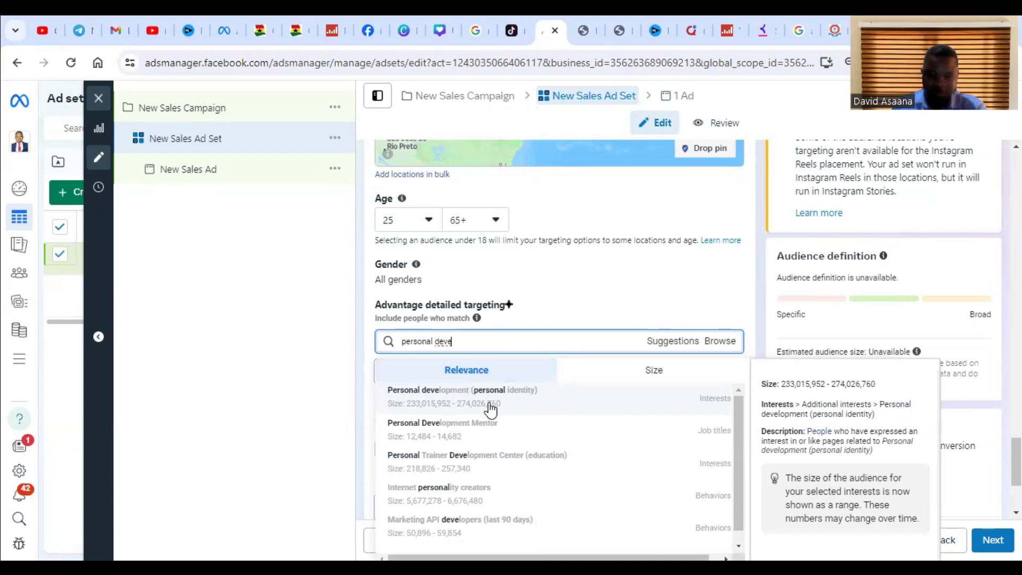
pyautogui.press('Return')
# Step: Search the detailed targeting options for a personal growth interest
pyautogui.click(446, 405)
pyautogui.write('pers')
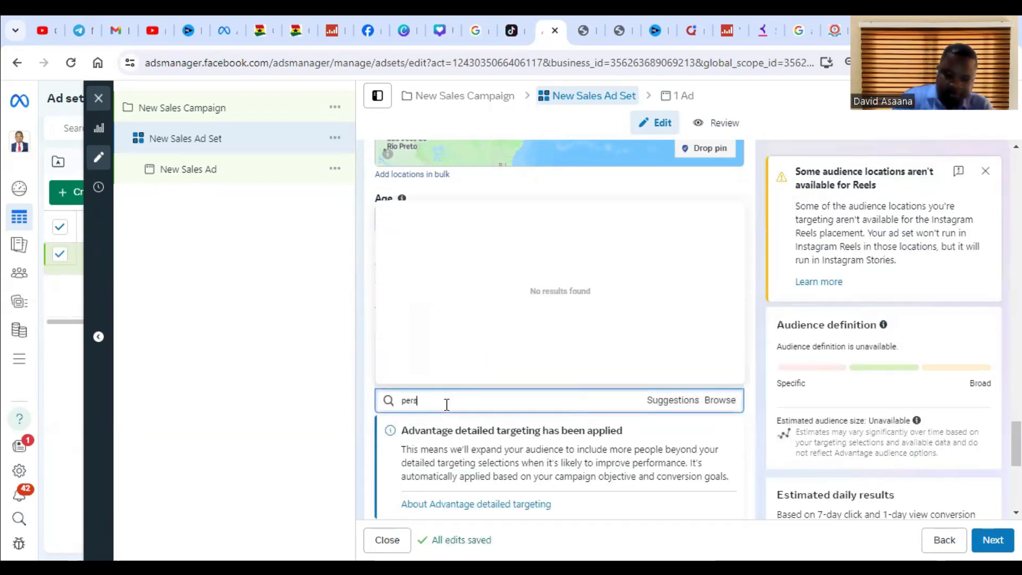
pyautogui.write('onal grow')
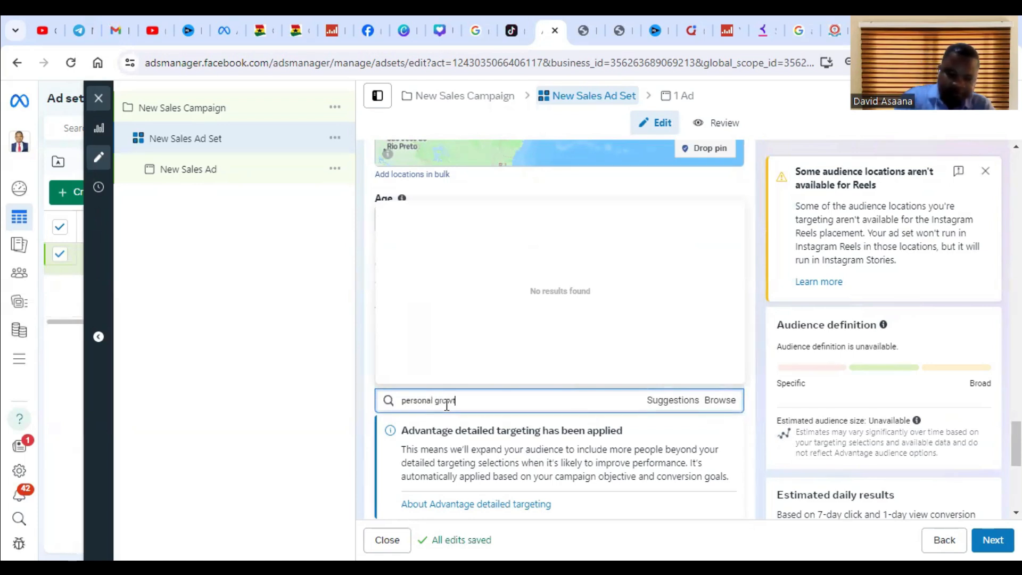
pyautogui.press('Return')
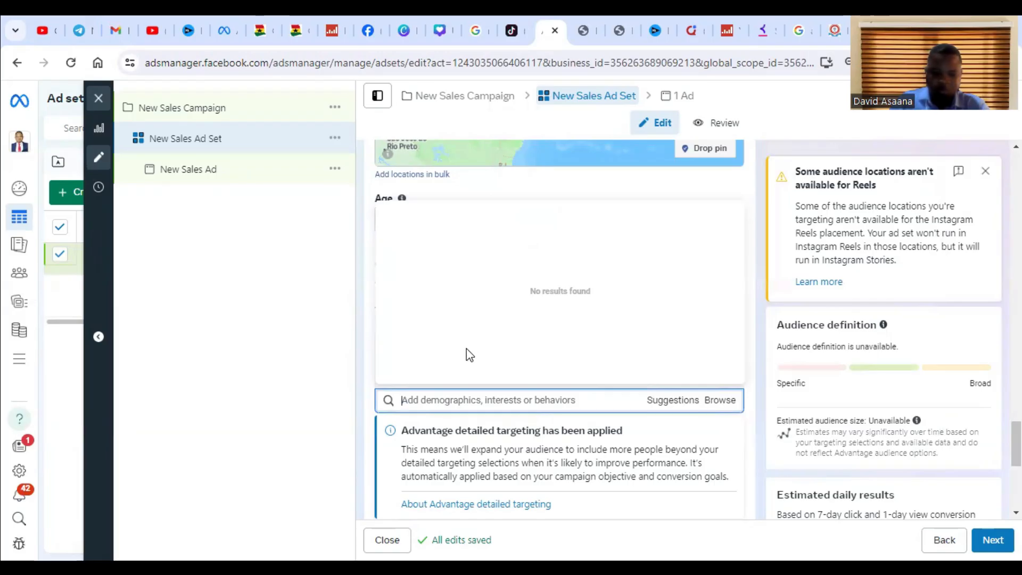
# Step: Search the detailed targeting options for "think and grow rich", and clear the search
pyautogui.write('think and grwo')
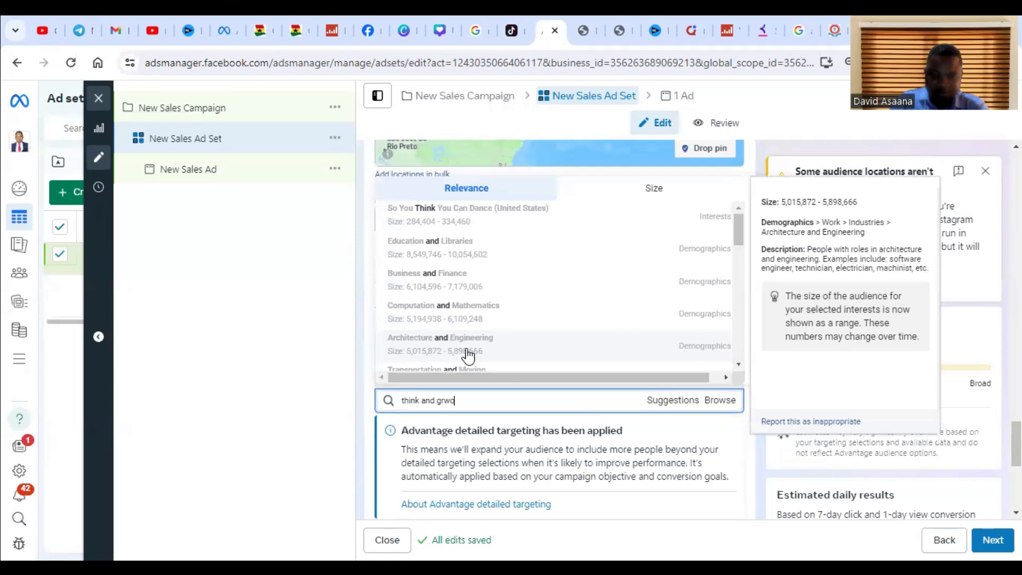
pyautogui.press('BackSpace')
pyautogui.press('BackSpace')
pyautogui.write('ow rich')
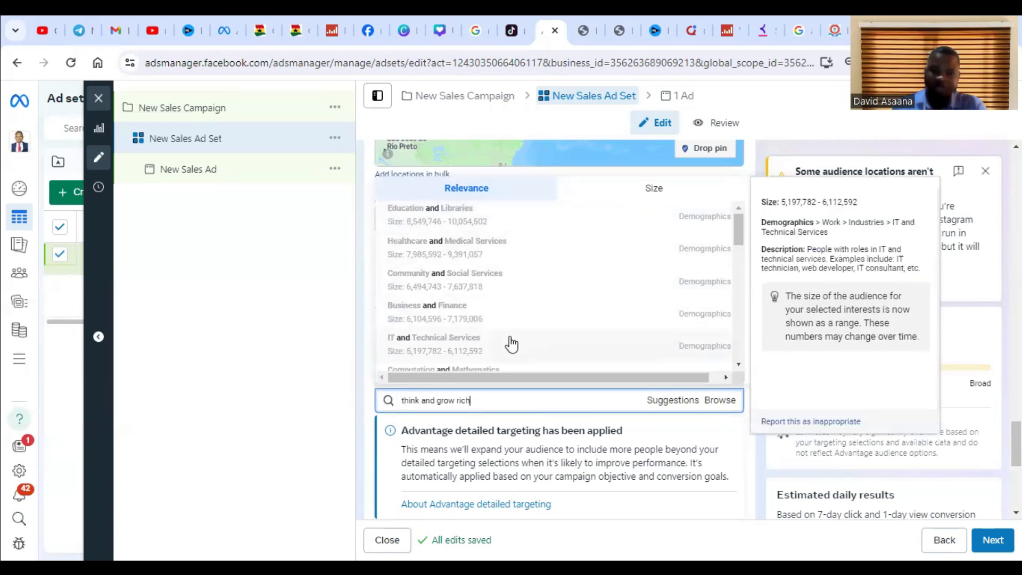
pyautogui.press('BackSpace')
pyautogui.press('BackSpace')
pyautogui.press('BackSpace')
pyautogui.press('BackSpace')
pyautogui.press('BackSpace')
pyautogui.press('BackSpace')
pyautogui.press('BackSpace')
pyautogui.press('BackSpace')
pyautogui.press('BackSpace')
pyautogui.press('BackSpace')
pyautogui.press('BackSpace')
pyautogui.press('BackSpace')
pyautogui.press('BackSpace')
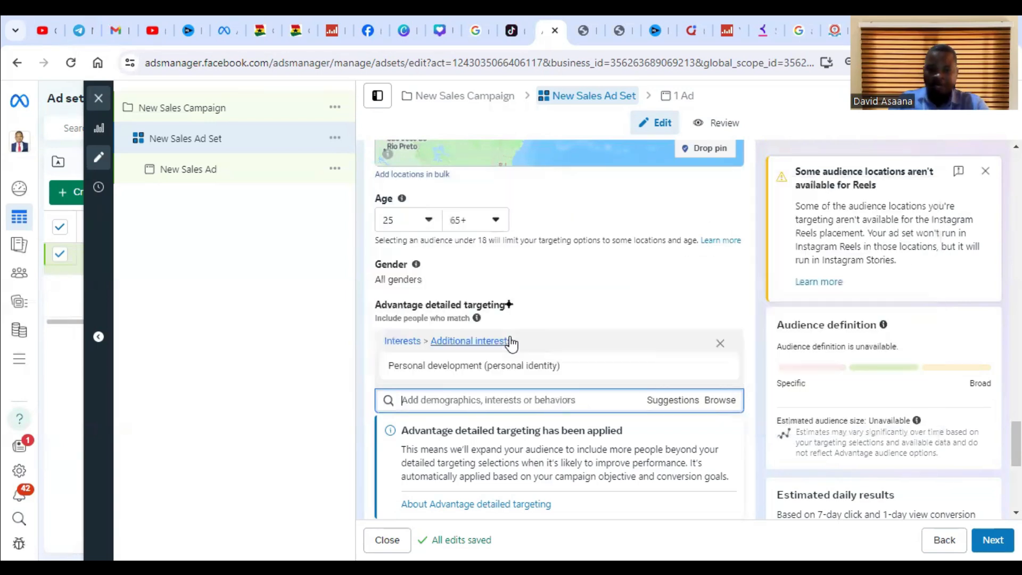
pyautogui.click(311, 315)
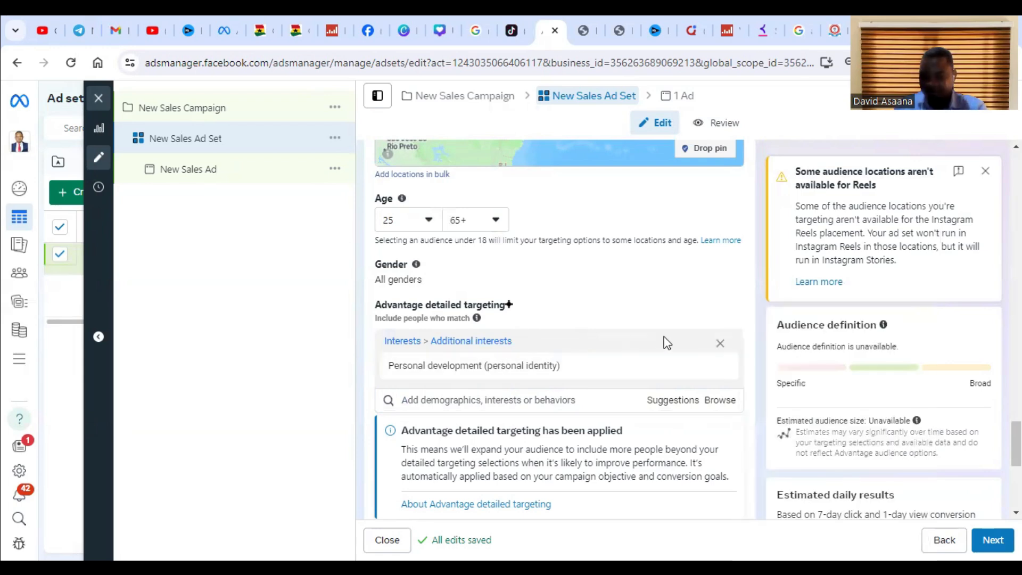
# Step: Switch the ad set to manual placements and exclude the Audience Network and Messenger platforms
pyautogui.scroll(-3, 667, 342)
pyautogui.moveTo(720, 215)
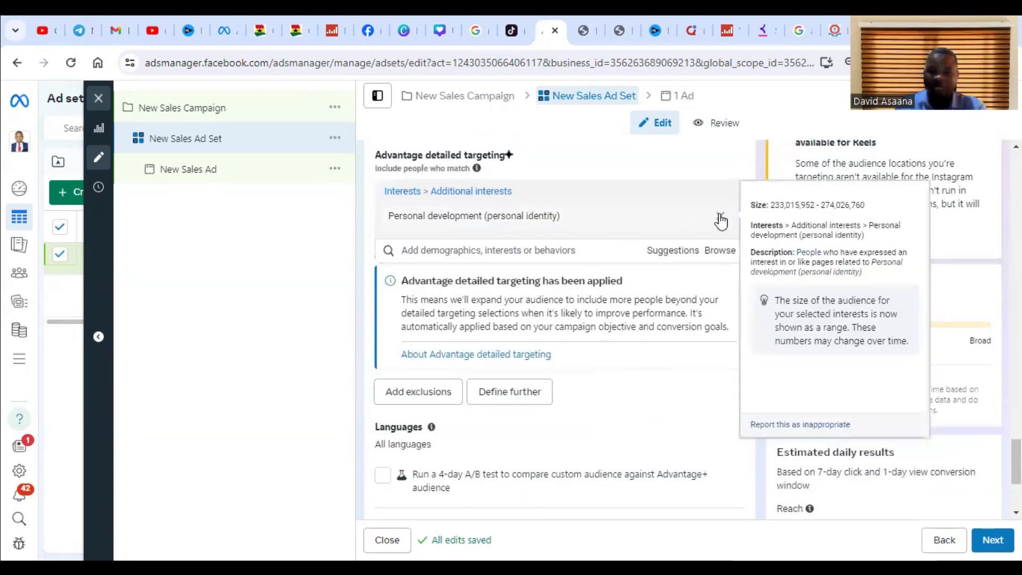
pyautogui.scroll(-3, 554, 295)
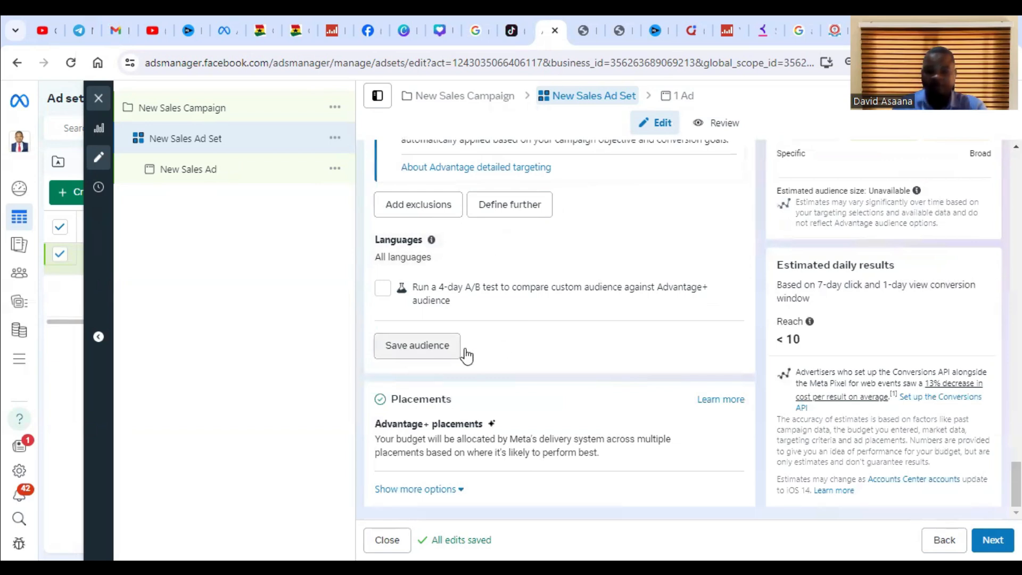
pyautogui.scroll(5, 541, 236)
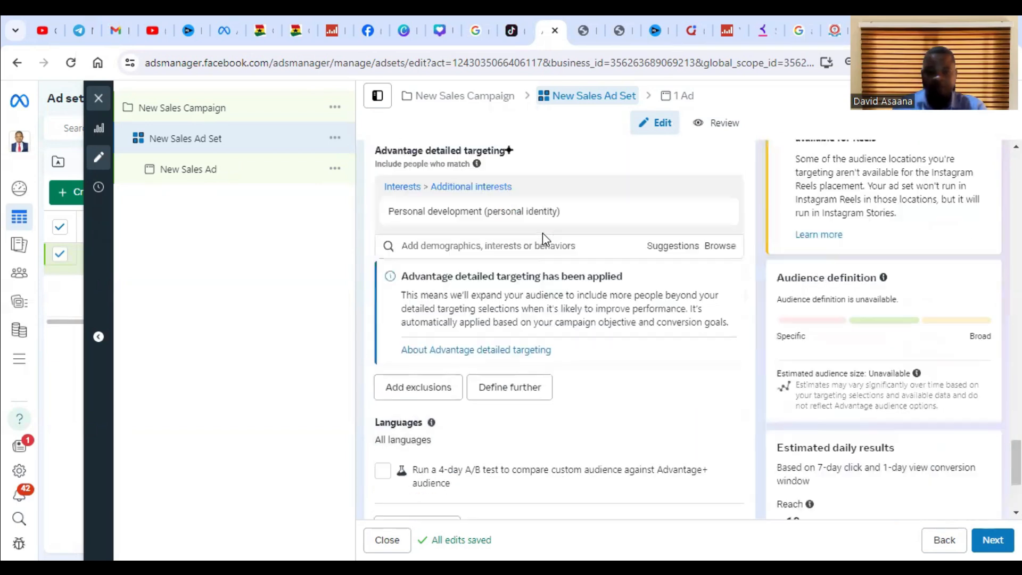
pyautogui.scroll(-3, 527, 340)
pyautogui.scroll(-2, 530, 340)
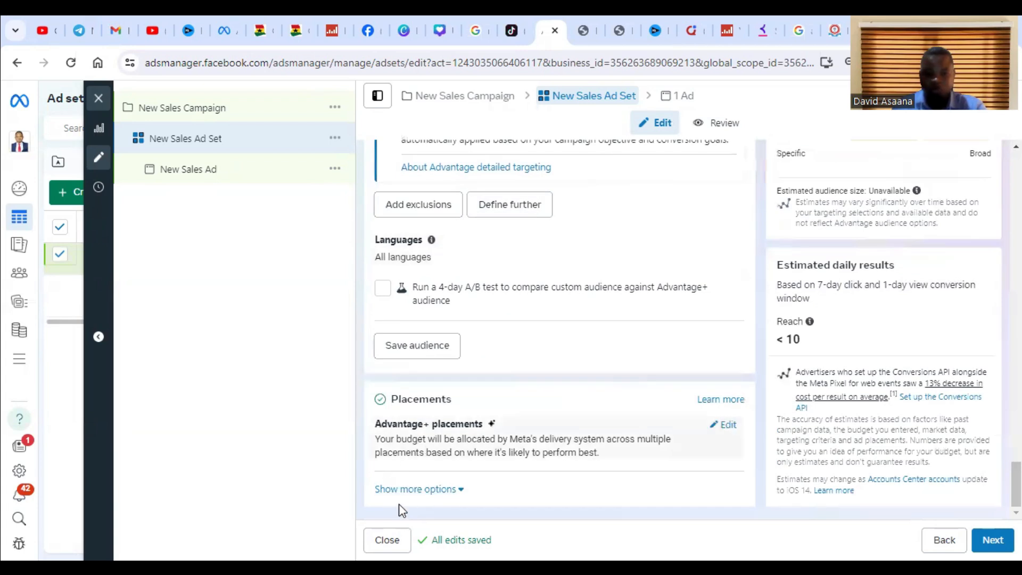
pyautogui.click(721, 429)
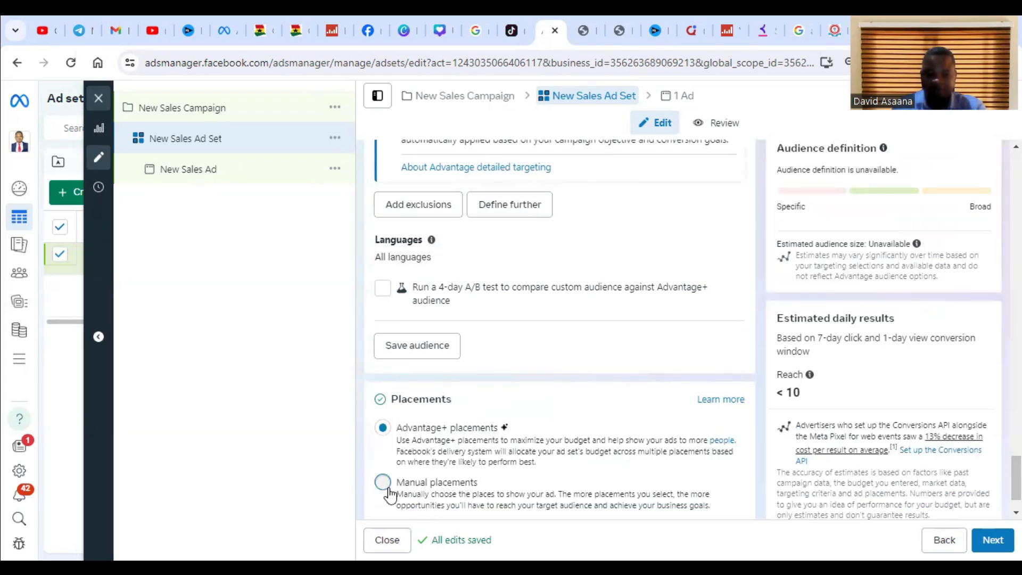
pyautogui.click(389, 490)
pyautogui.scroll(-4, 541, 399)
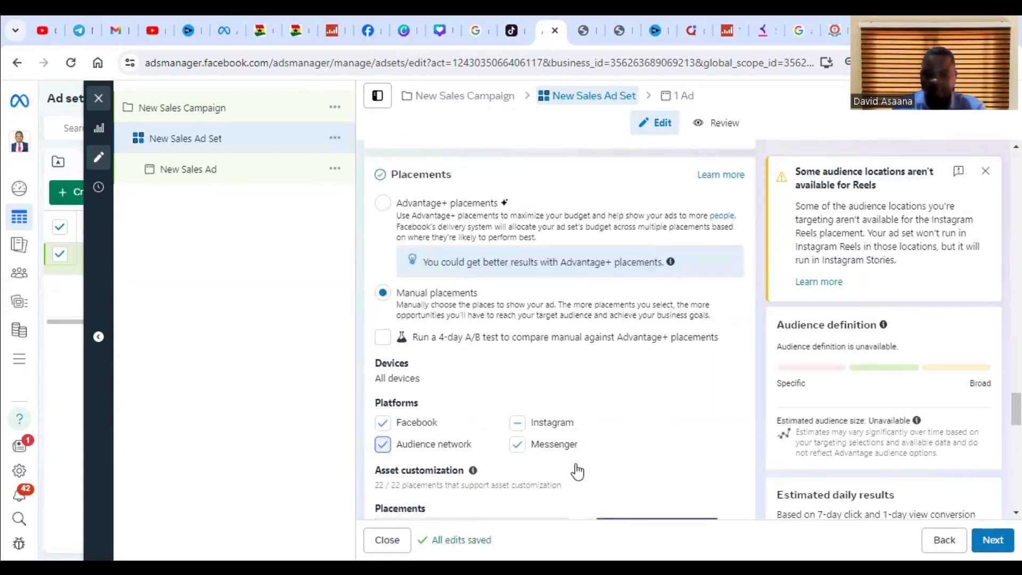
pyautogui.click(518, 444)
pyautogui.scroll(-2, 612, 415)
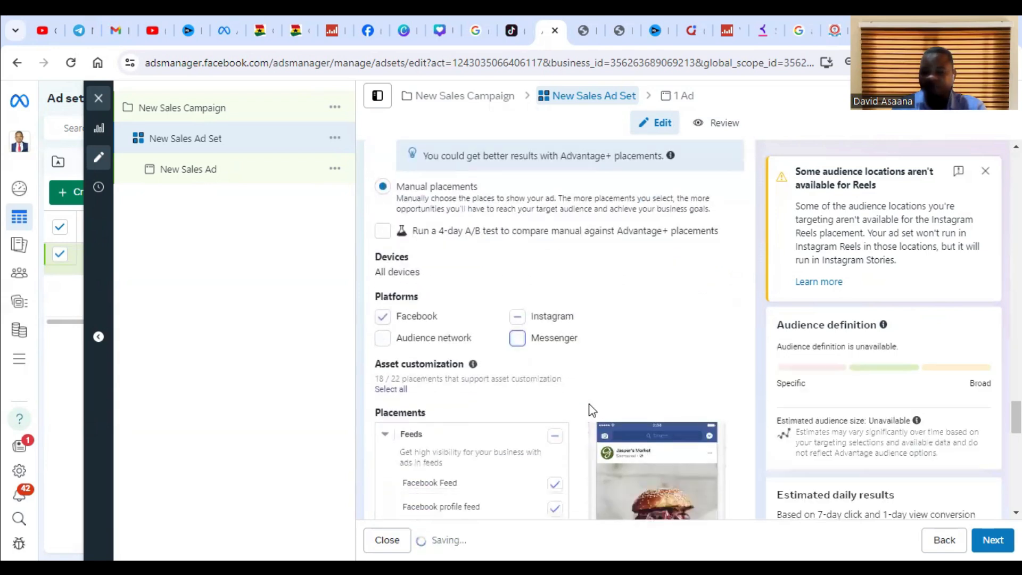
# Step: In the New Sales Ad, add the Testimonials video from the account videos as media, keeping the default trim, crop and optimization settings
pyautogui.scroll(-3, 592, 410)
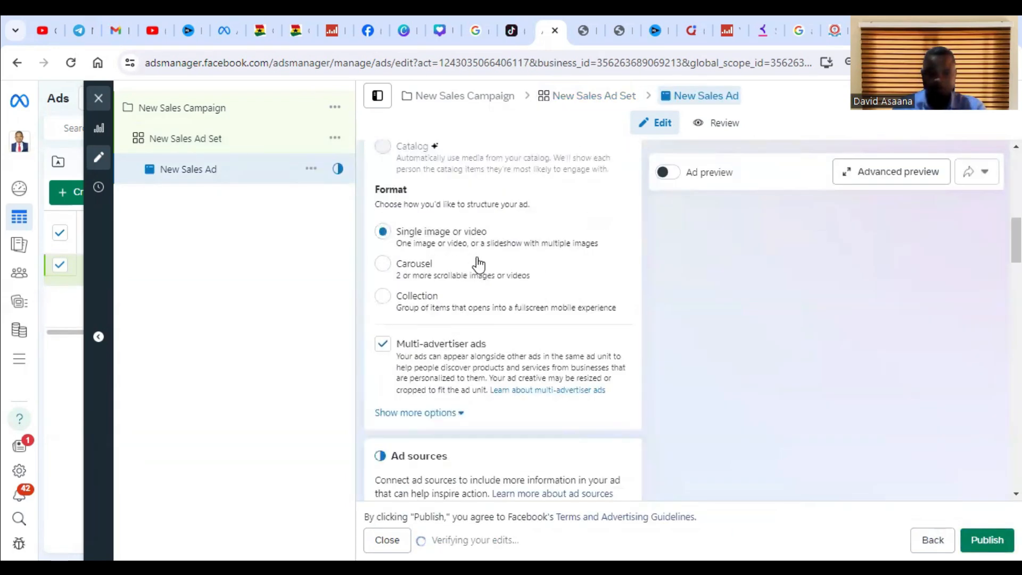
pyautogui.scroll(8, 478, 264)
pyautogui.scroll(-4, 469, 280)
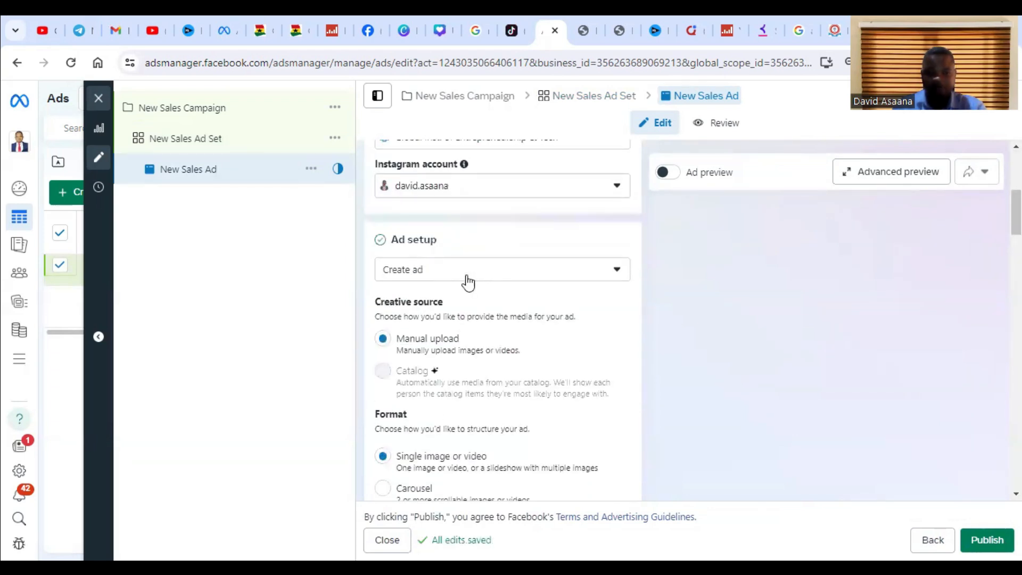
pyautogui.scroll(-6, 469, 283)
pyautogui.scroll(4, 450, 325)
pyautogui.scroll(-5, 450, 327)
pyautogui.scroll(-5, 450, 330)
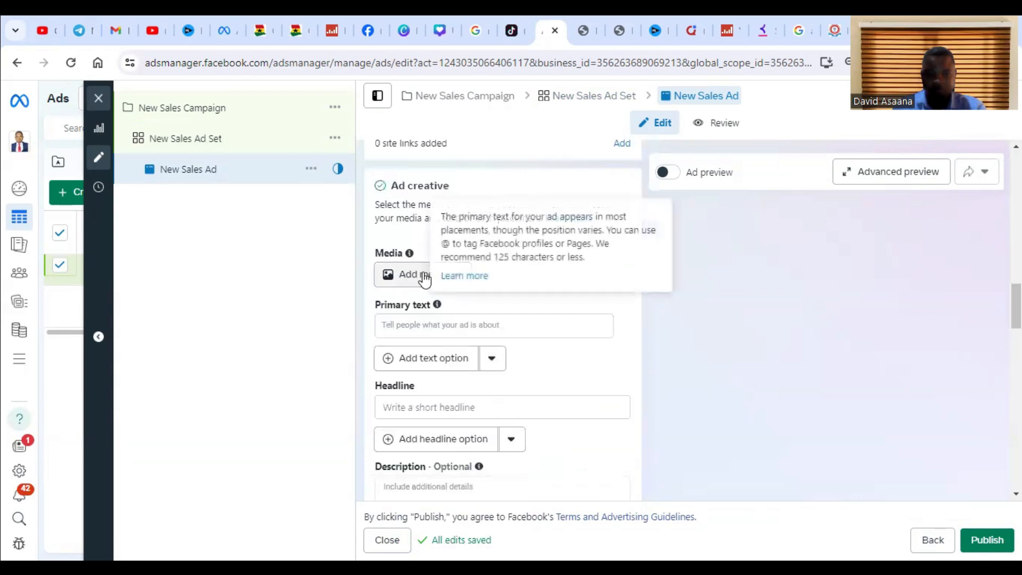
pyautogui.click(424, 277)
pyautogui.click(420, 335)
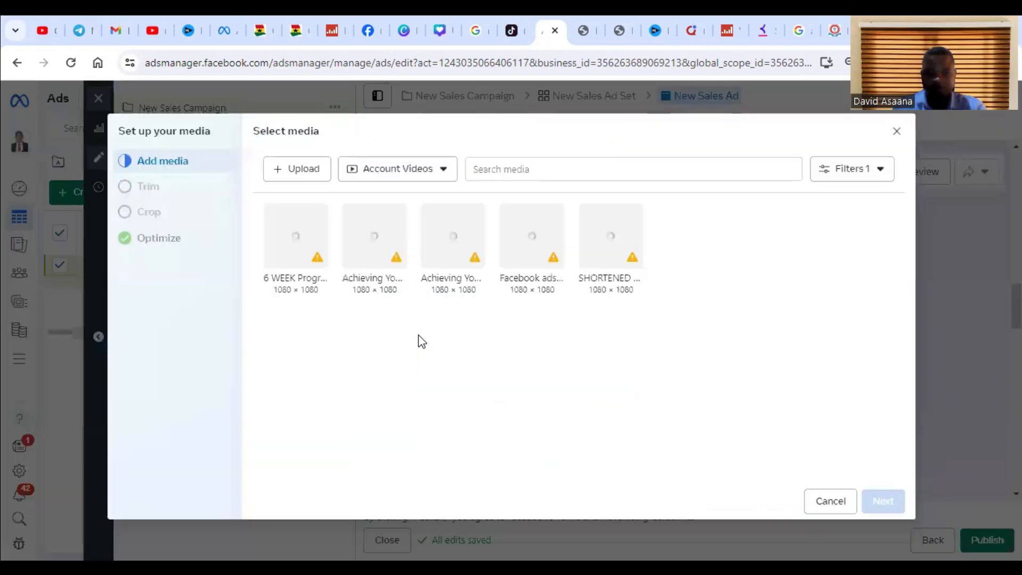
pyautogui.click(374, 235)
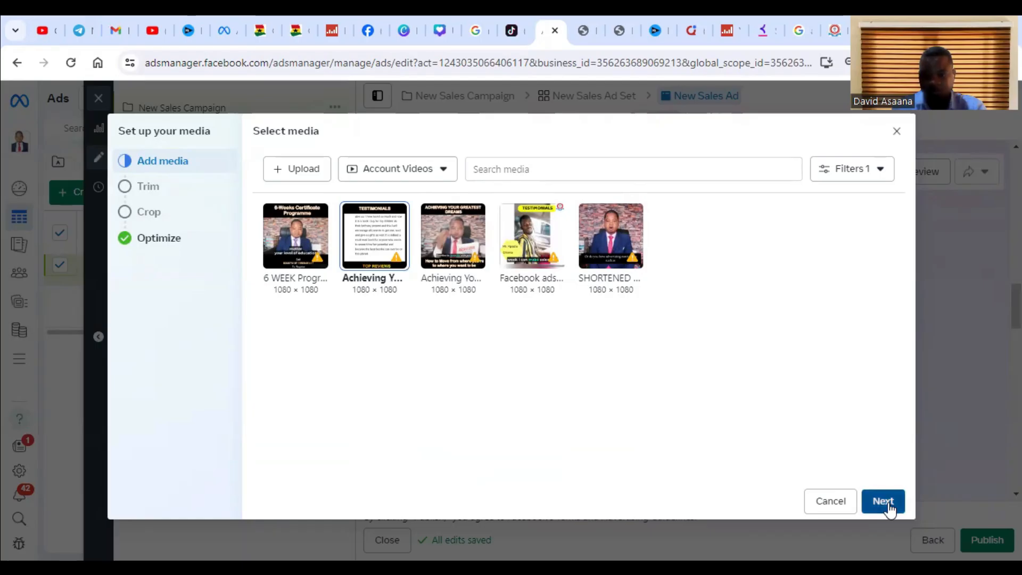
pyautogui.click(883, 501)
pyautogui.click(883, 502)
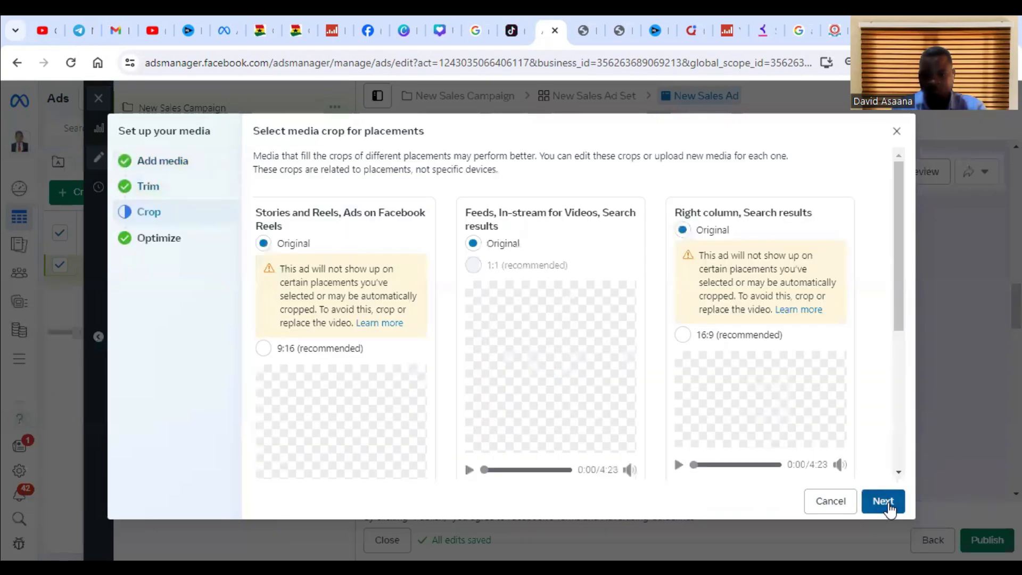
pyautogui.click(884, 502)
pyautogui.click(882, 501)
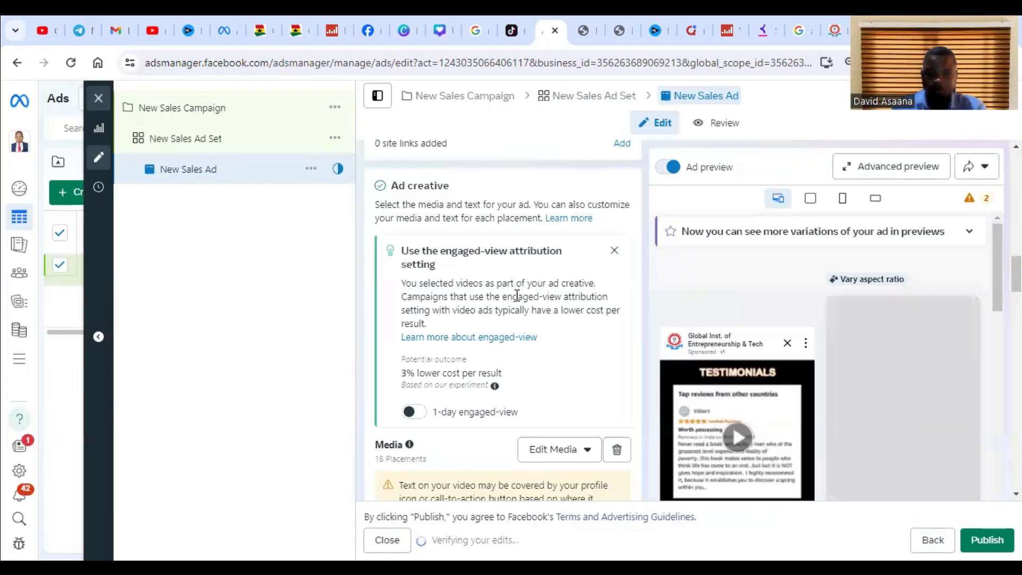
pyautogui.scroll(4, 516, 296)
pyautogui.scroll(-4, 507, 305)
pyautogui.scroll(5, 507, 303)
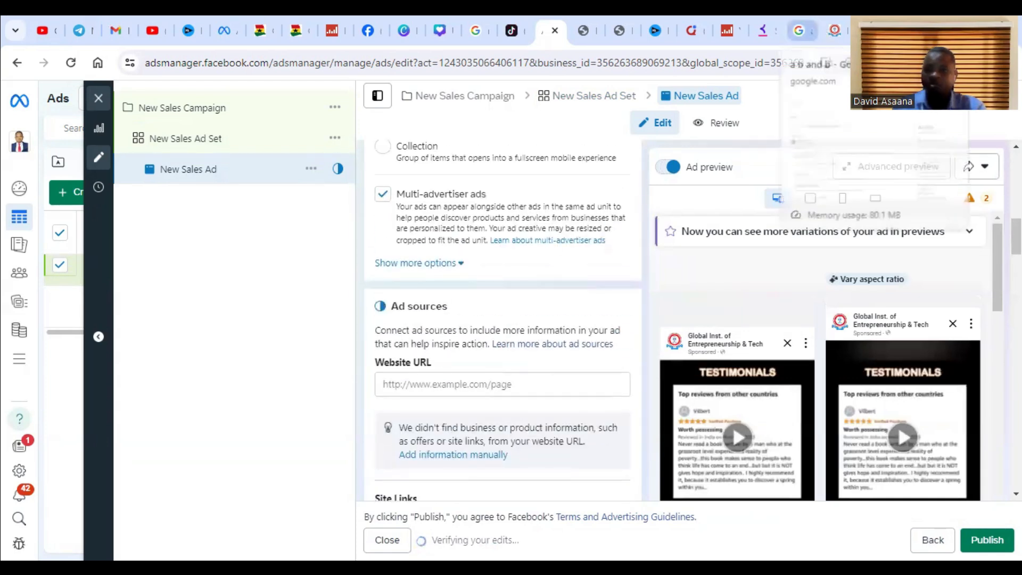
pyautogui.hotkey('ctrl', 't')
pyautogui.click(539, 59)
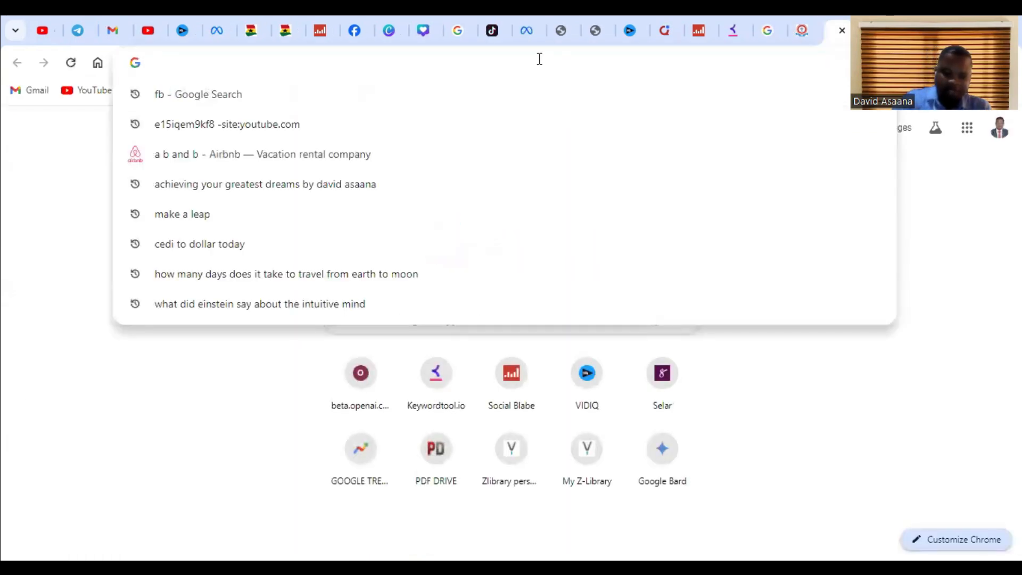
pyautogui.write('ach')
pyautogui.hotkey('ctrl', 'w')
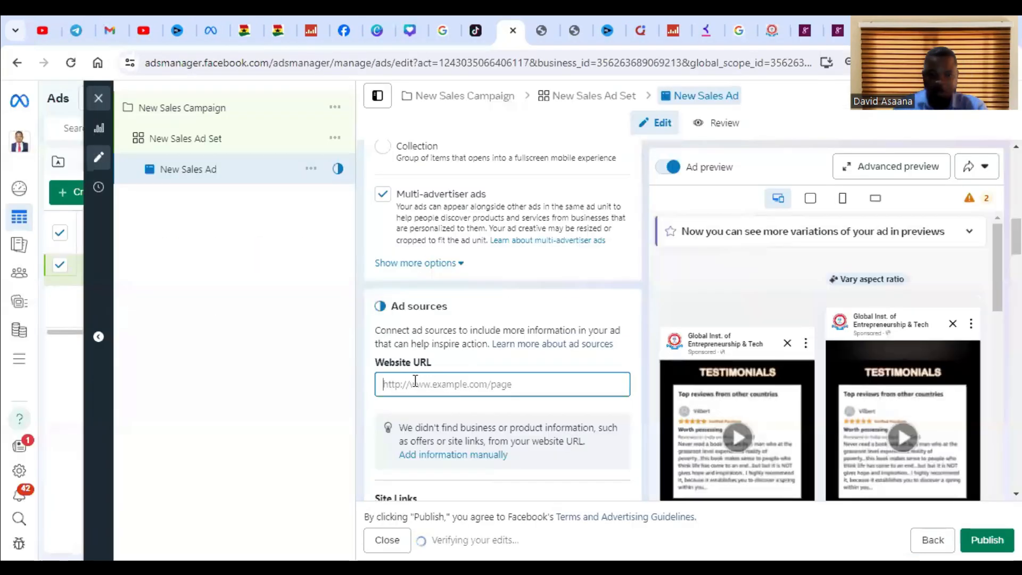
pyautogui.rightClick(415, 381)
pyautogui.write('https://selar.co/xioz')
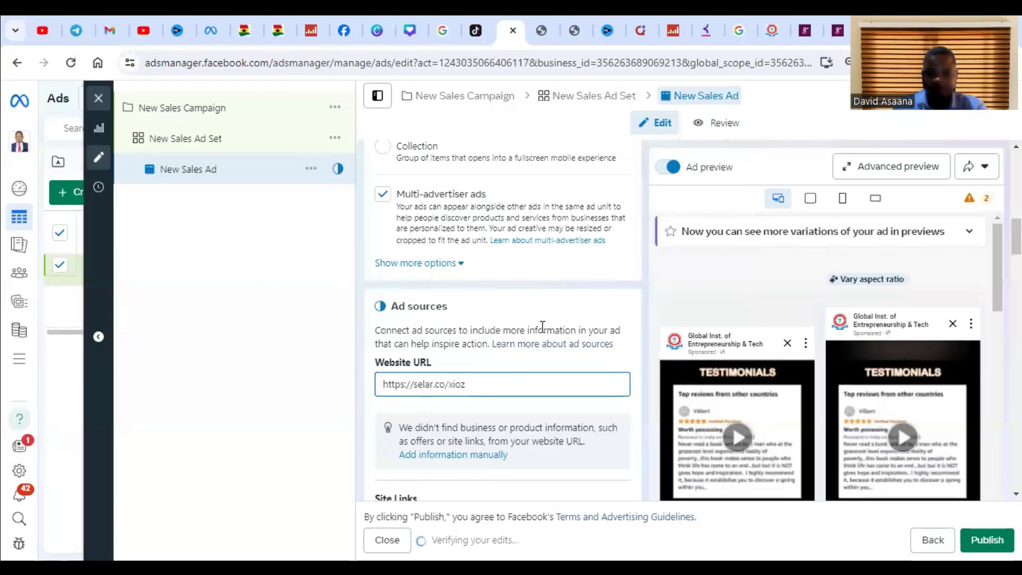
# Step: Paste the copied promotional copy for the 6-week certificate training programs as the ad's primary text
pyautogui.scroll(-15, 506, 320)
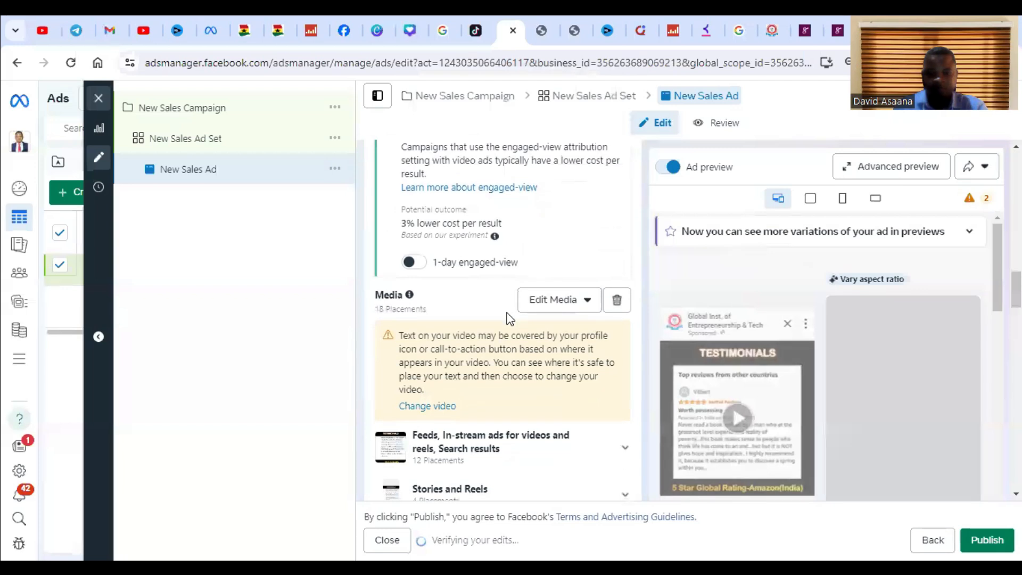
pyautogui.scroll(-4, 508, 317)
pyautogui.click(434, 220)
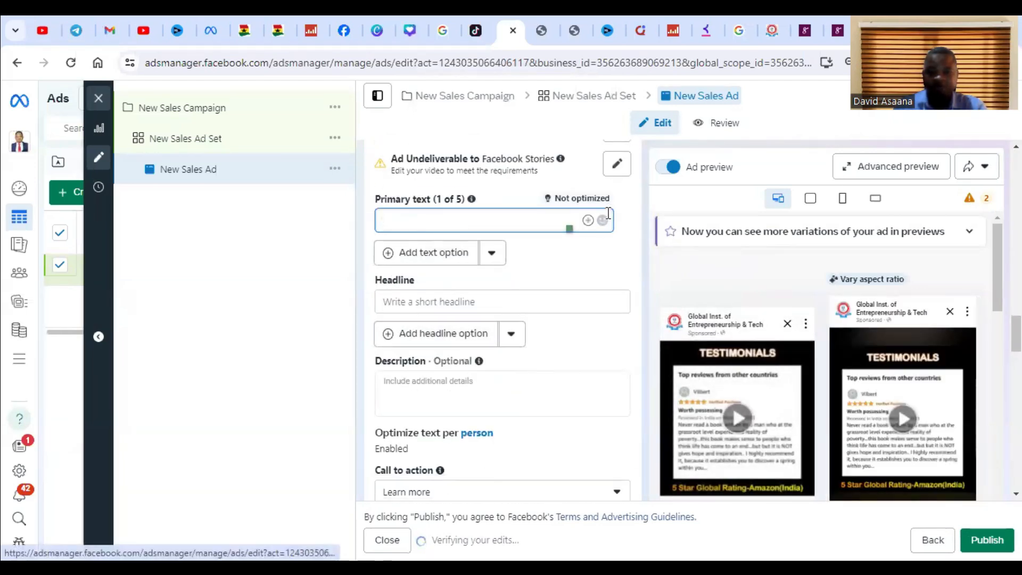
pyautogui.hotkey('ctrl', 'v')
pyautogui.scroll(-10, 485, 317)
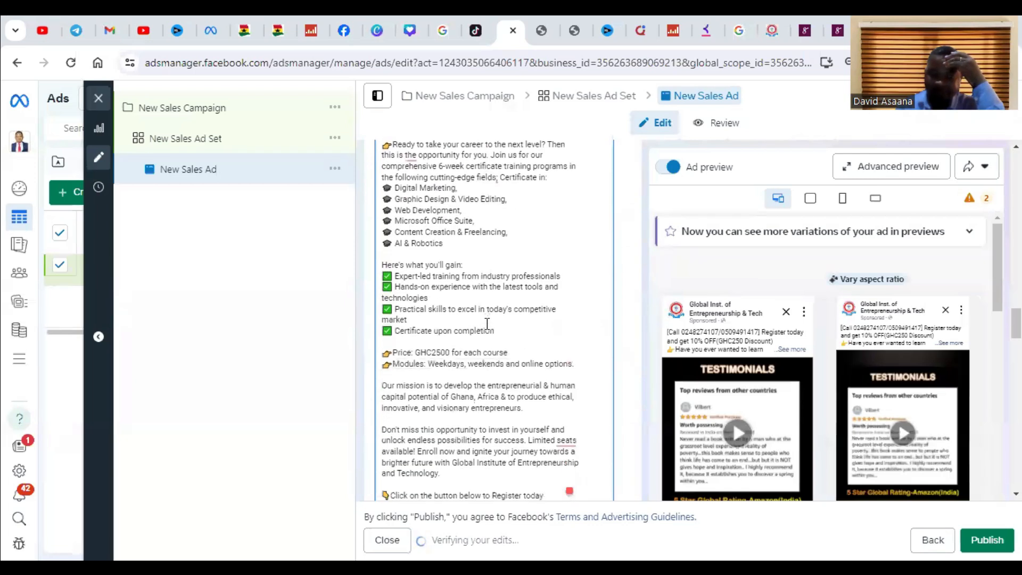
# Step: Set the ad's headline to "GET 20% OFF IF YOU BUY TODAY"
pyautogui.scroll(-2, 468, 333)
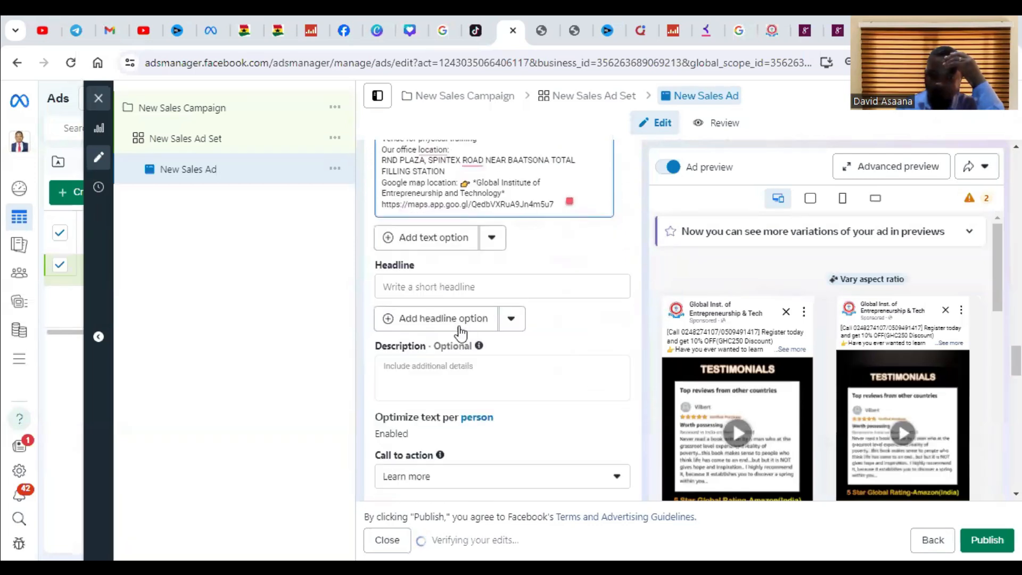
pyautogui.click(409, 282)
pyautogui.write('GET 22222222222')
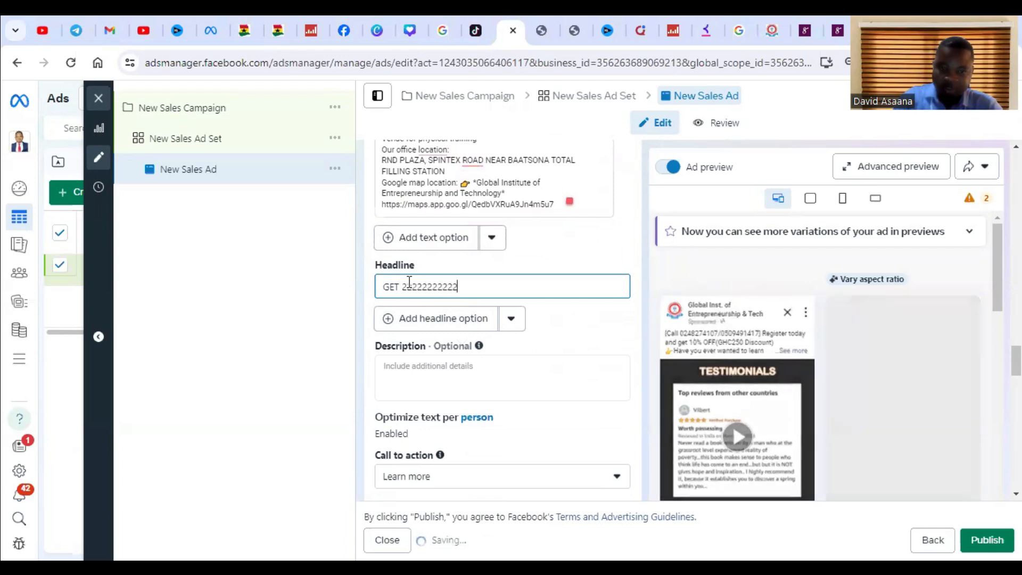
pyautogui.press('BackSpace')
pyautogui.press('BackSpace')
pyautogui.press('BackSpace')
pyautogui.press('BackSpace')
pyautogui.press('BackSpace')
pyautogui.press('BackSpace')
pyautogui.press('BackSpace')
pyautogui.press('BackSpace')
pyautogui.press('BackSpace')
pyautogui.press('BackSpace')
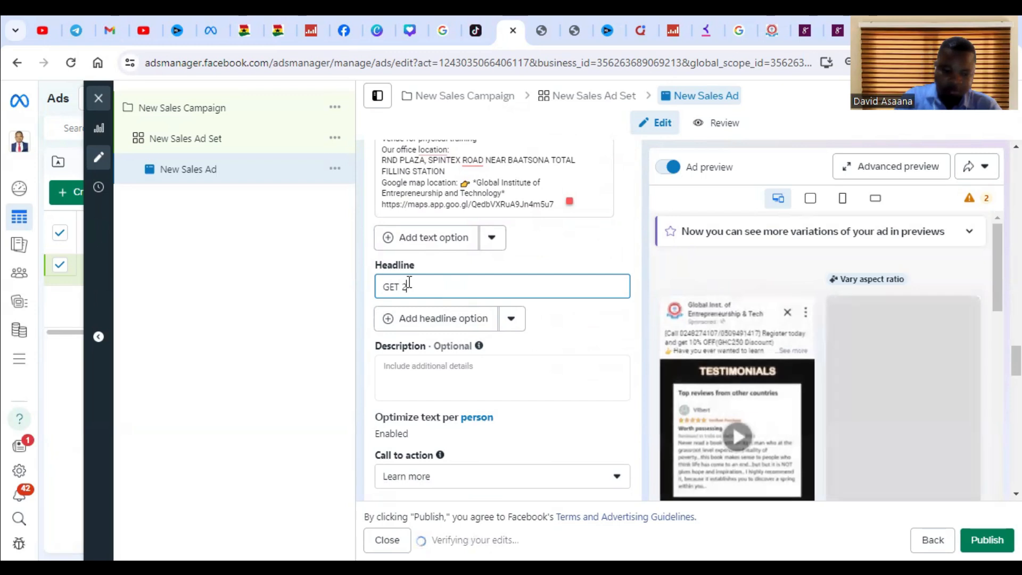
pyautogui.write('0% ')
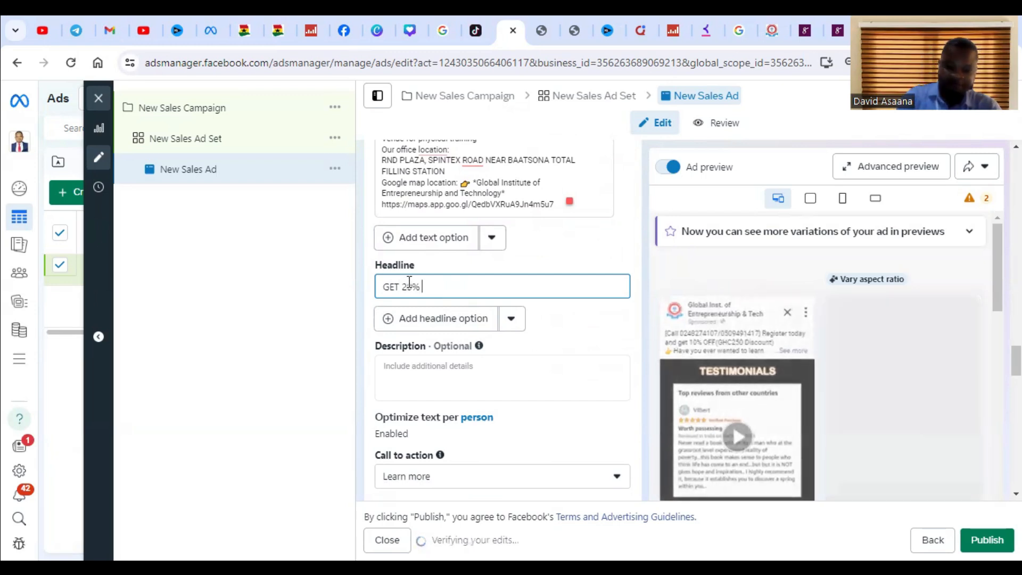
pyautogui.write('OFF IF YOU BUY TODAY')
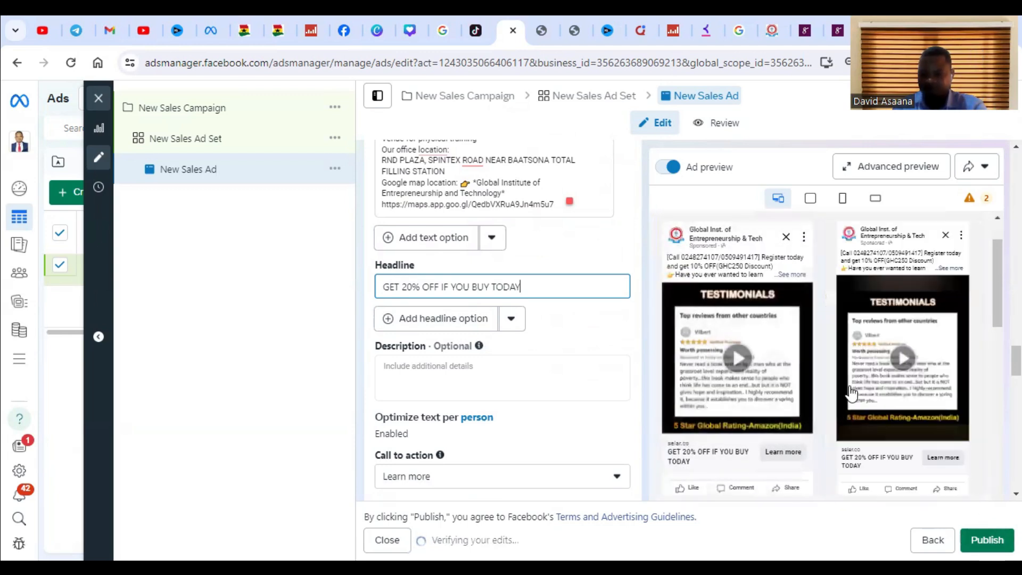
# Step: Open the ad's video for editing and switch its thumbnail to manual selection
pyautogui.scroll(-1, 477, 337)
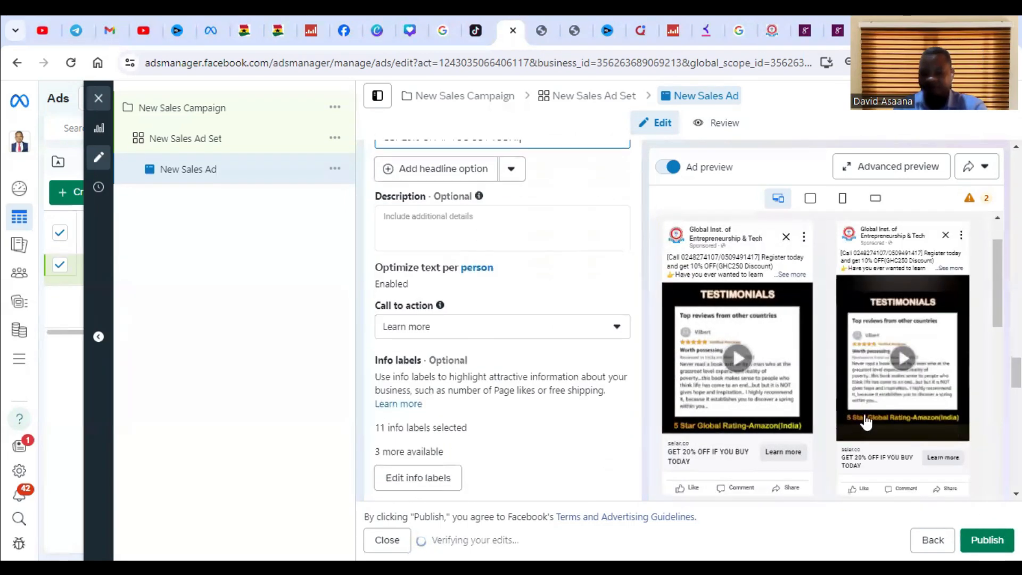
pyautogui.scroll(15, 463, 320)
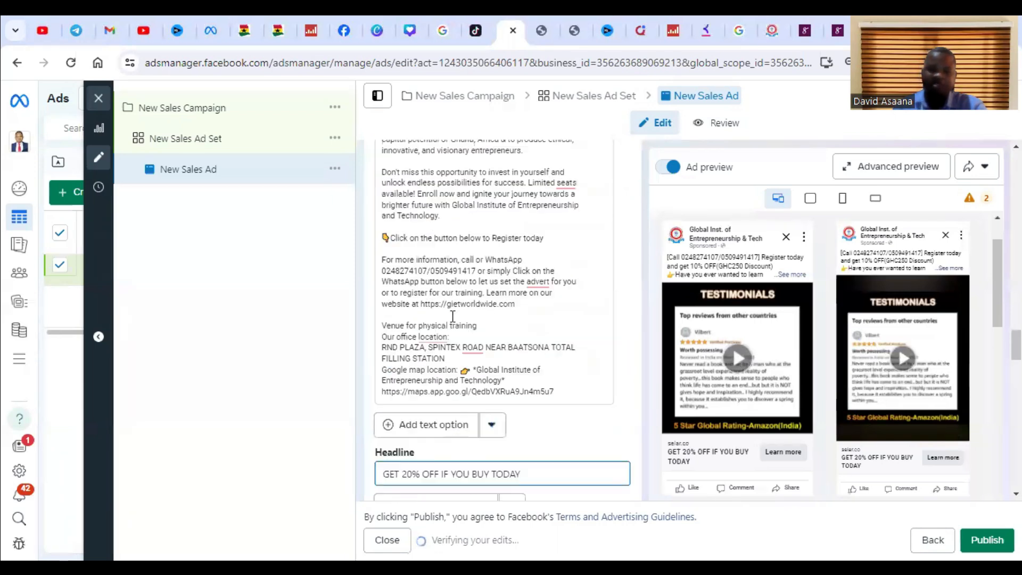
pyautogui.scroll(-4, 465, 320)
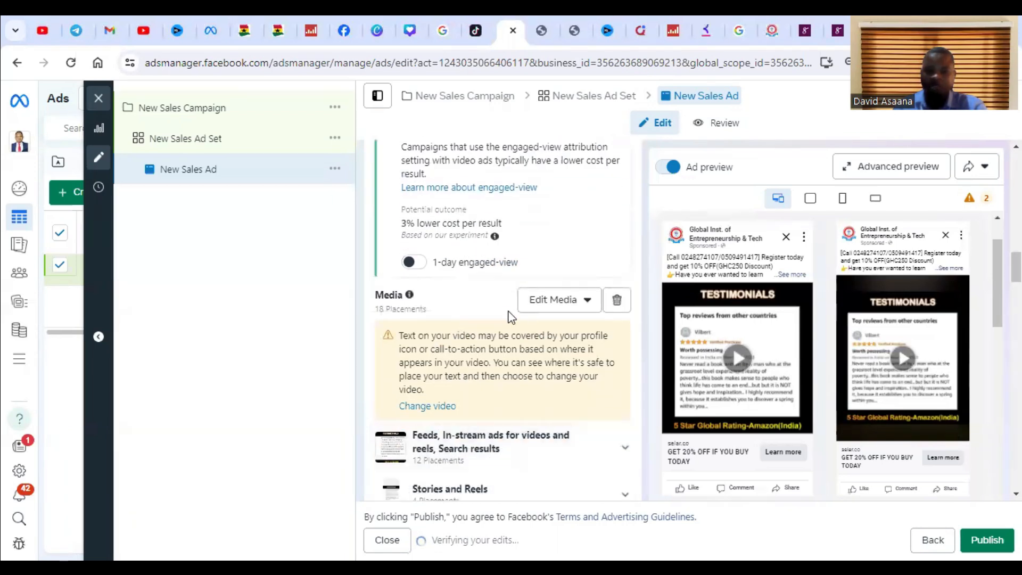
pyautogui.click(548, 299)
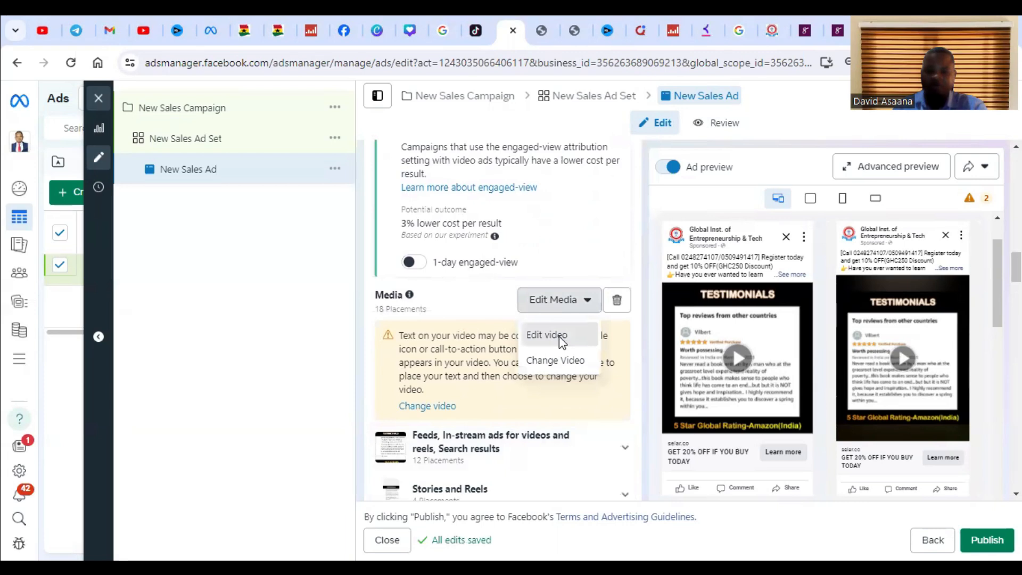
pyautogui.click(559, 337)
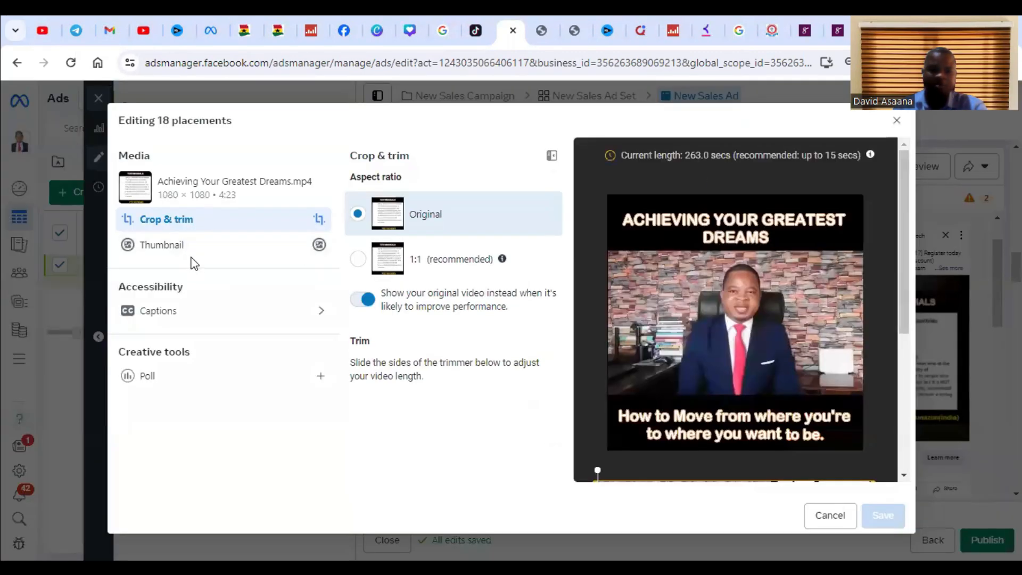
pyautogui.click(222, 253)
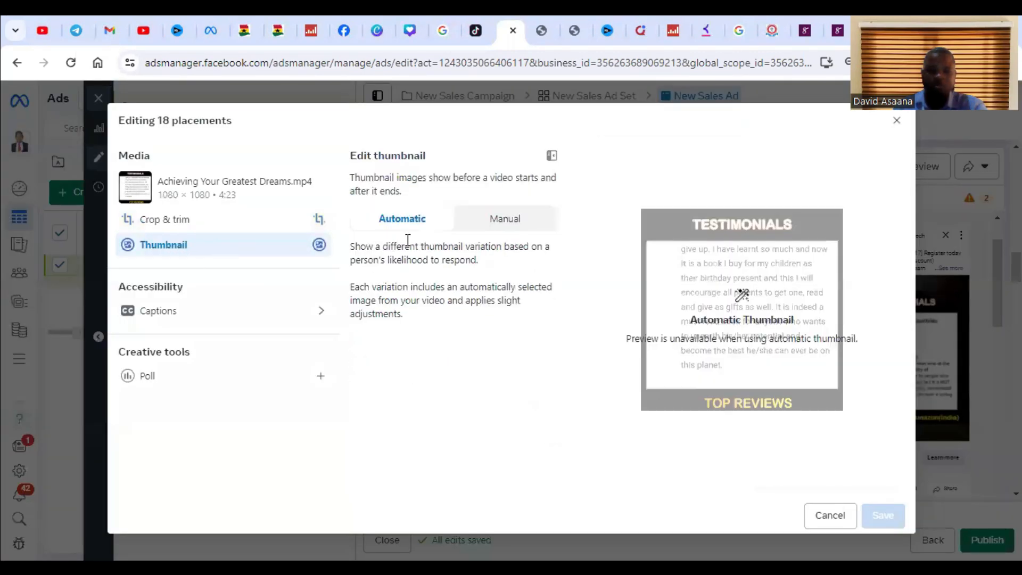
pyautogui.click(508, 220)
# Step: Look through the suggested video frames for the thumbnail and compare the automatic and manual thumbnail options
pyautogui.scroll(-2, 463, 372)
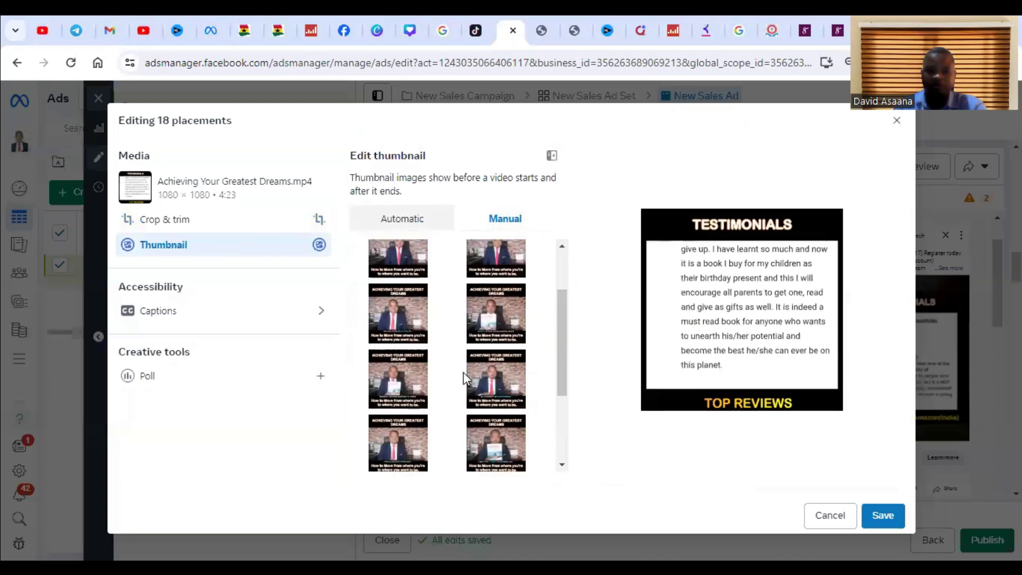
pyautogui.click(464, 372)
pyautogui.scroll(3, 460, 379)
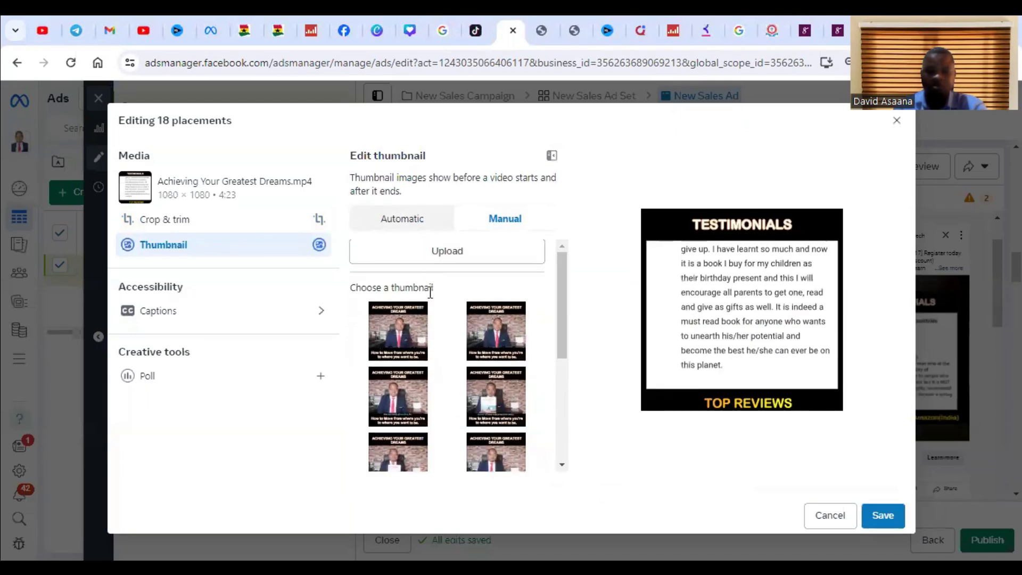
pyautogui.scroll(-4, 425, 394)
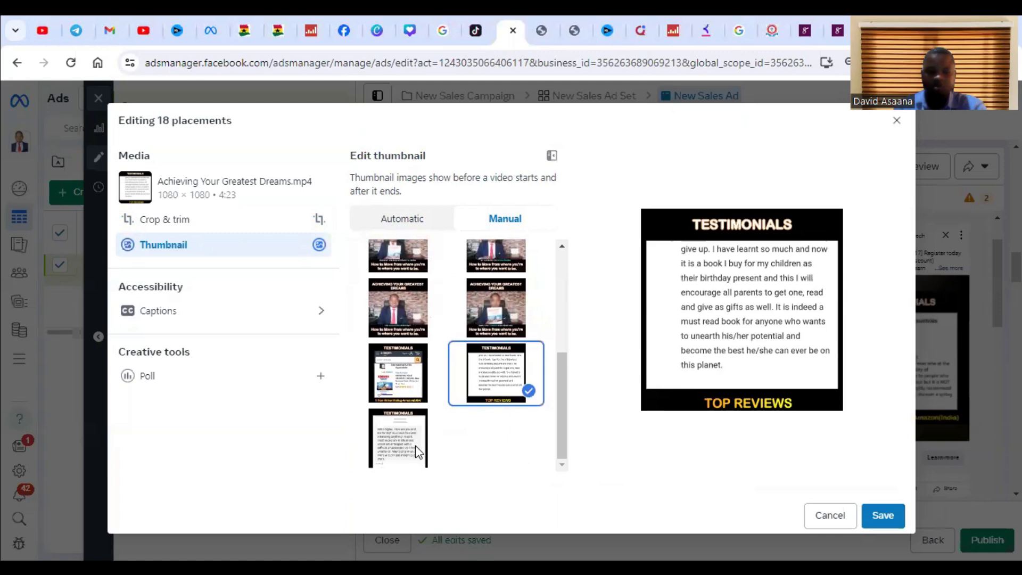
pyautogui.click(426, 222)
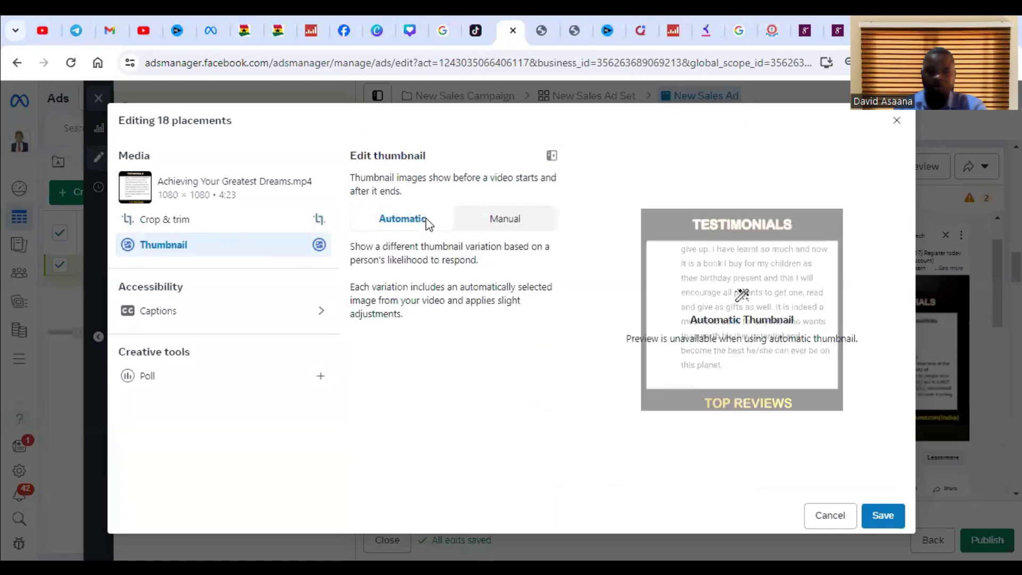
pyautogui.click(482, 219)
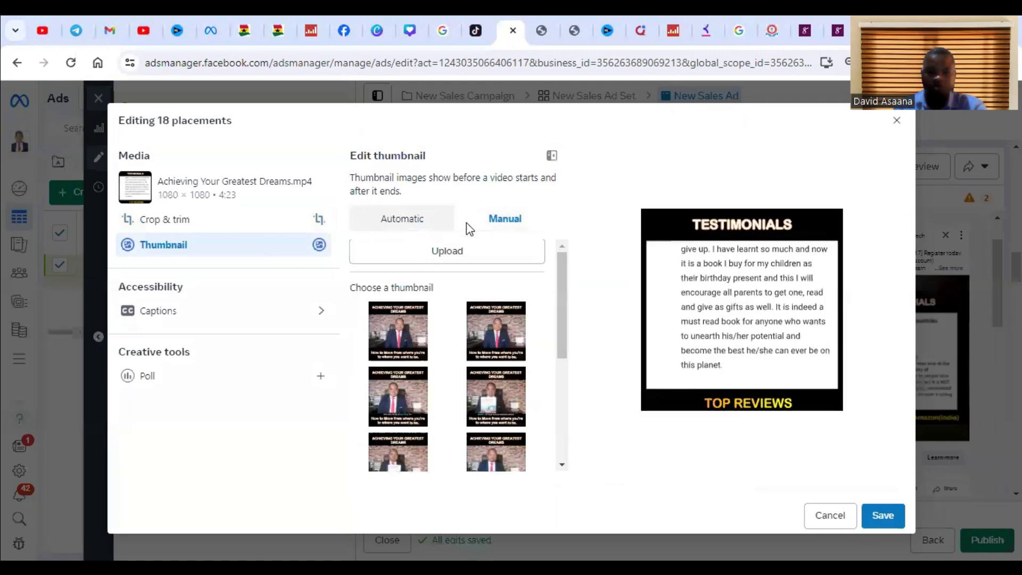
# Step: Use the "Achieving Your Greatest Dreams" book cover from the account images as the video's thumbnail and save the media edits
pyautogui.click(449, 256)
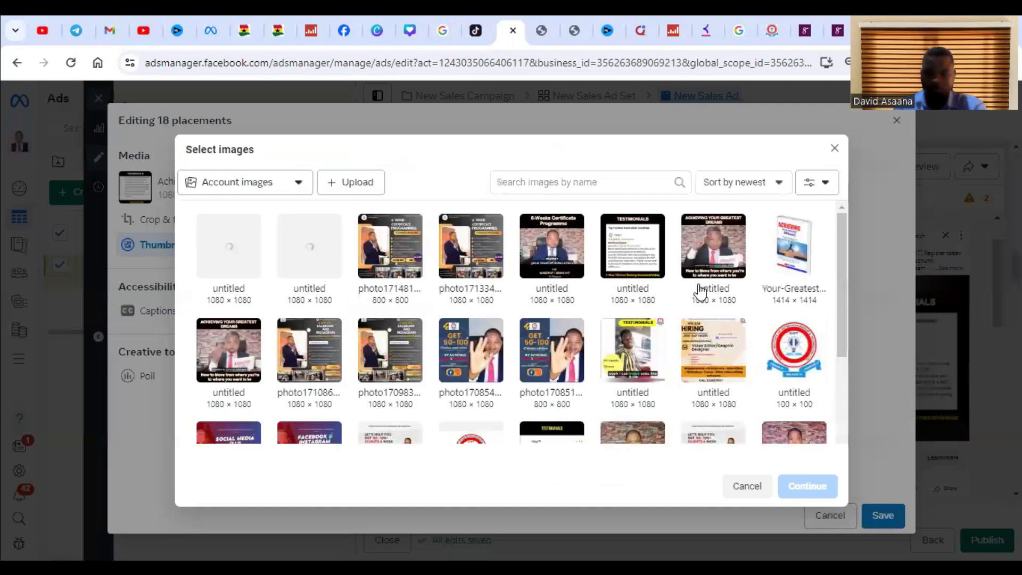
pyautogui.click(778, 260)
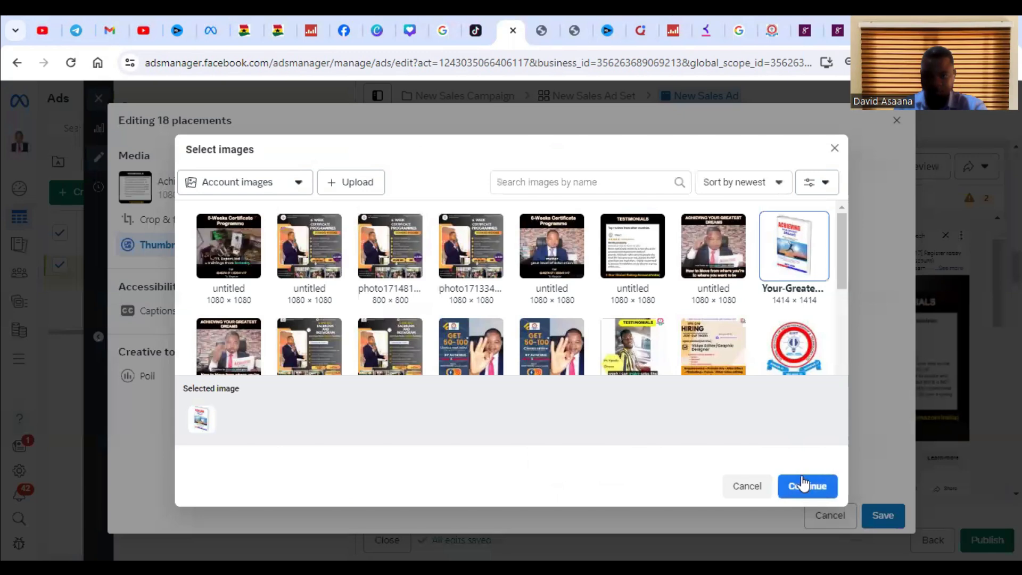
pyautogui.click(803, 486)
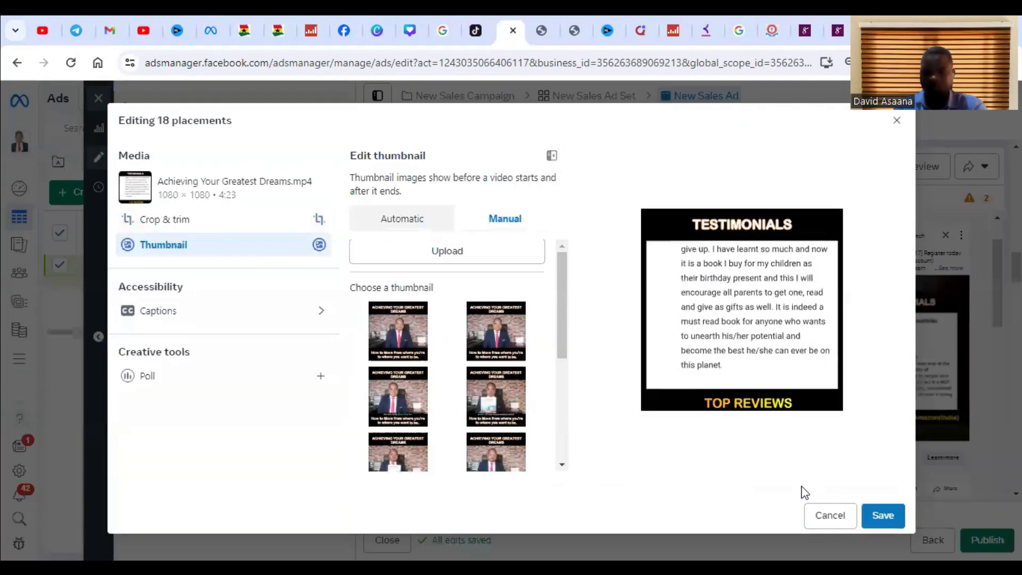
pyautogui.click(881, 516)
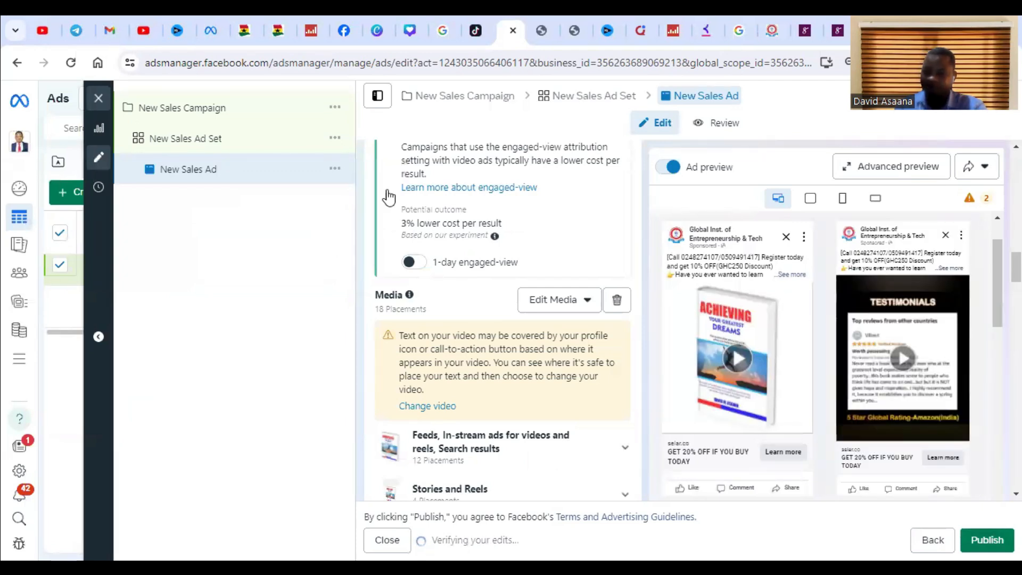
pyautogui.scroll(4, 500, 337)
pyautogui.scroll(5, 524, 335)
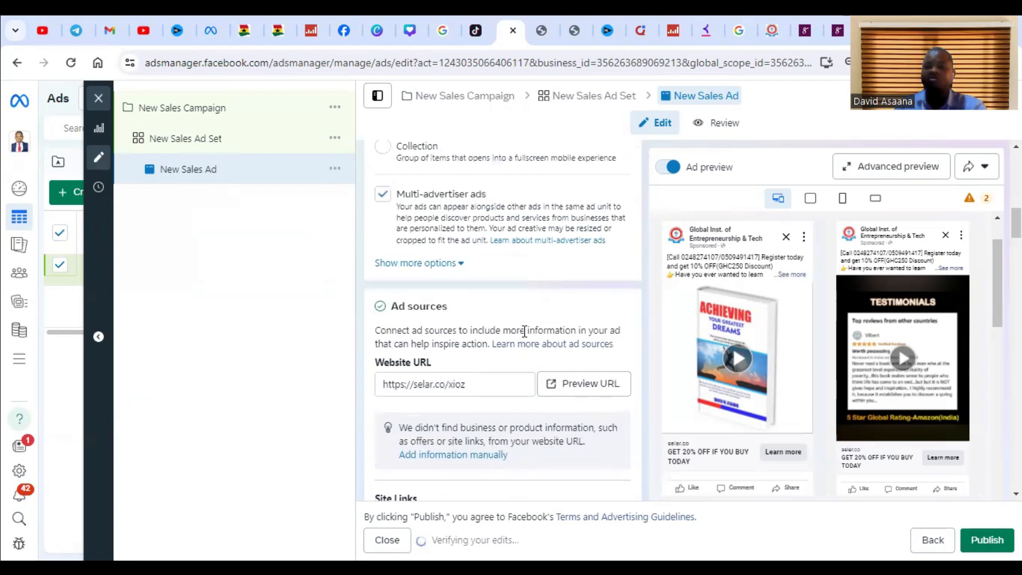